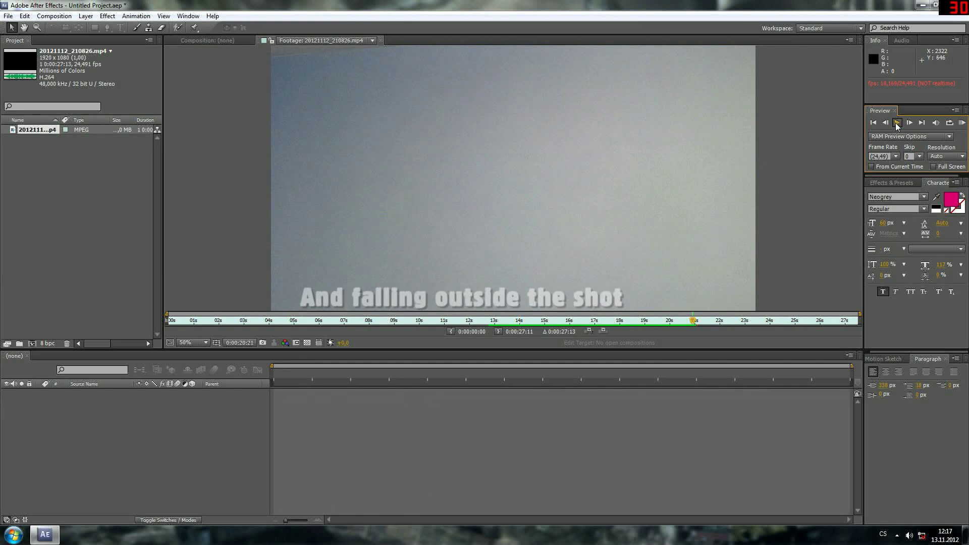
Stop the footage preview, close the footage view and create a composition from 20121112_210826.mp4.
left_click(898, 123)
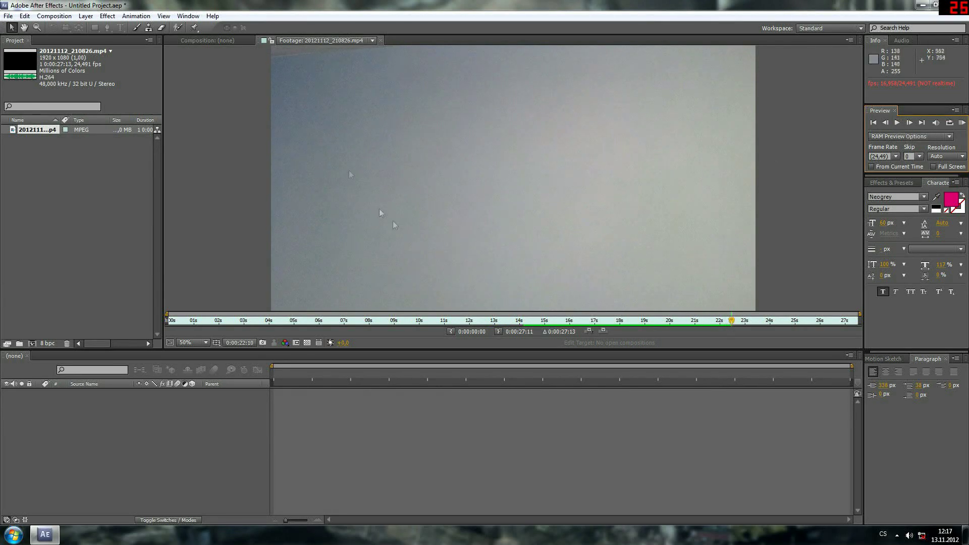
left_click(381, 40)
left_click_drag(37, 129, 466, 206)
Move the current time to 0:00:07:13, the frame where the person takes the first breath.
left_click_drag(273, 374, 423, 376)
left_click(909, 123)
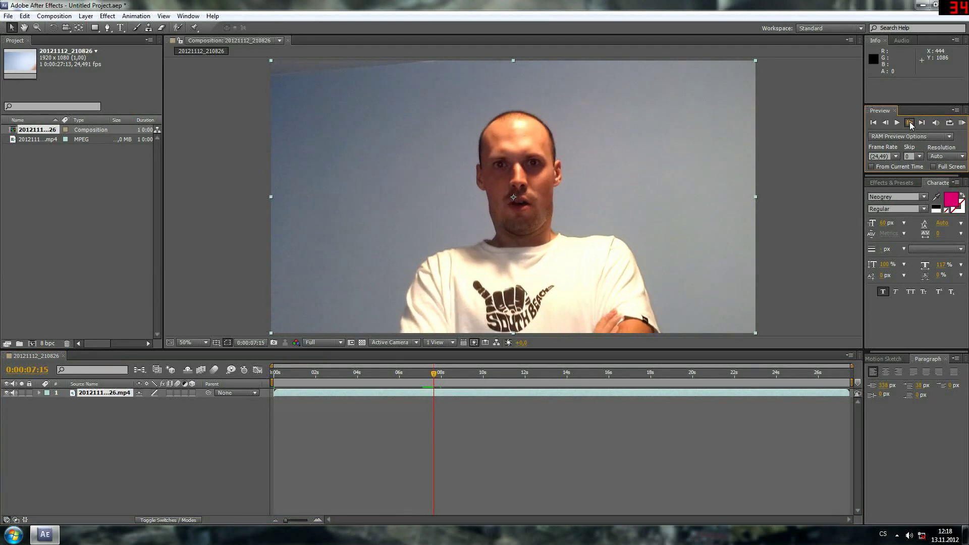
left_click(887, 123)
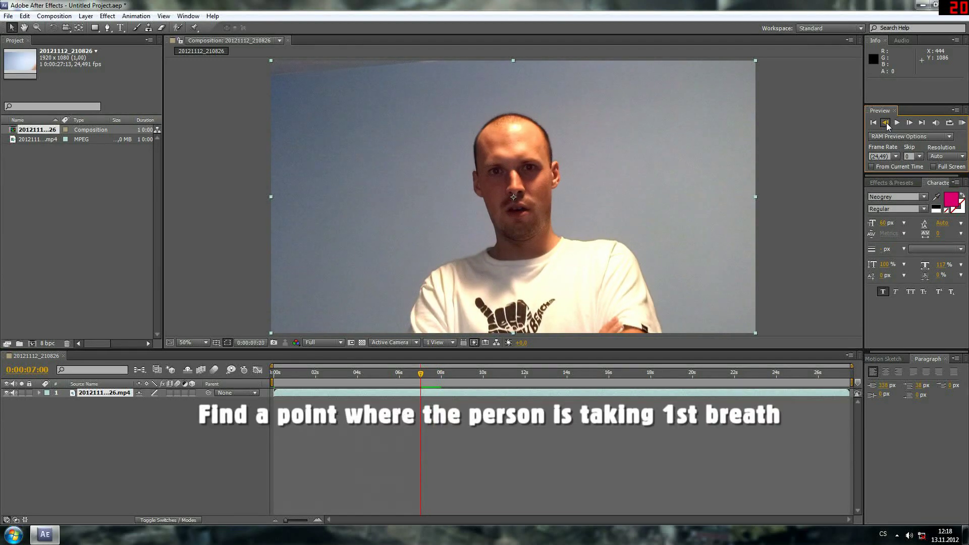
left_click(910, 123)
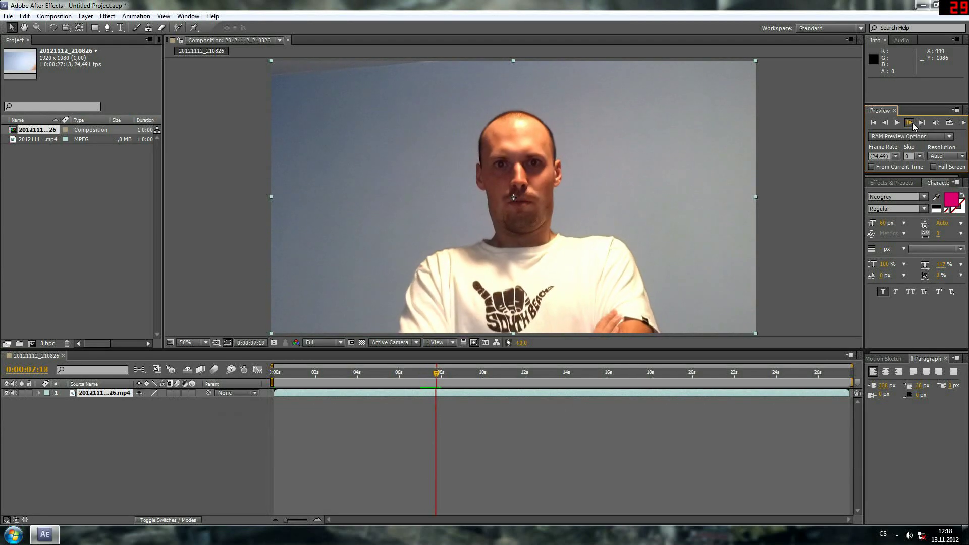
right_click(98, 429)
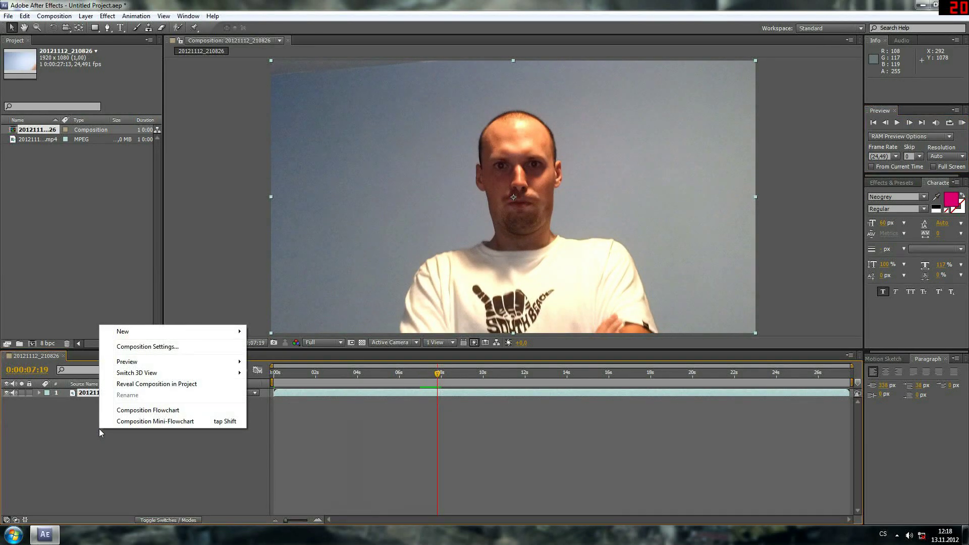
left_click(104, 444)
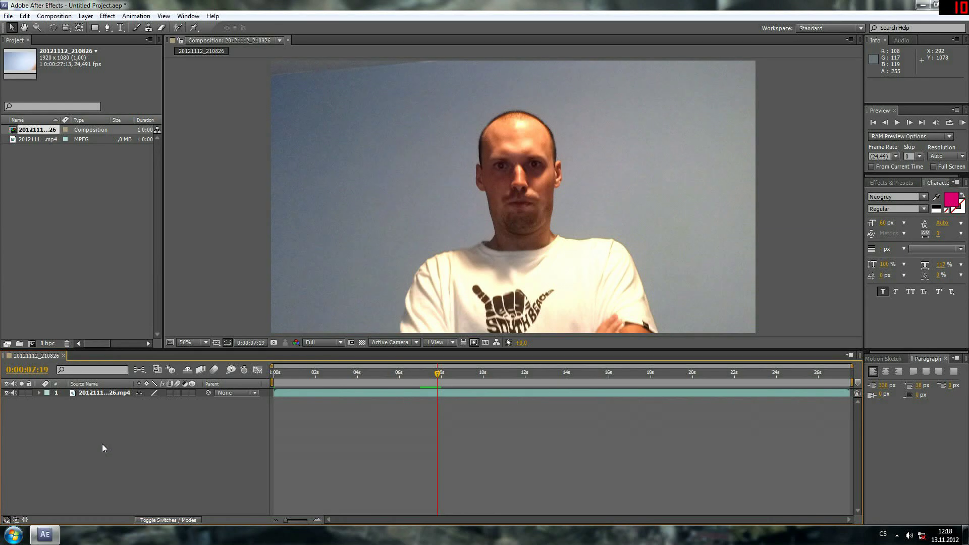
left_click_drag(437, 373, 431, 373)
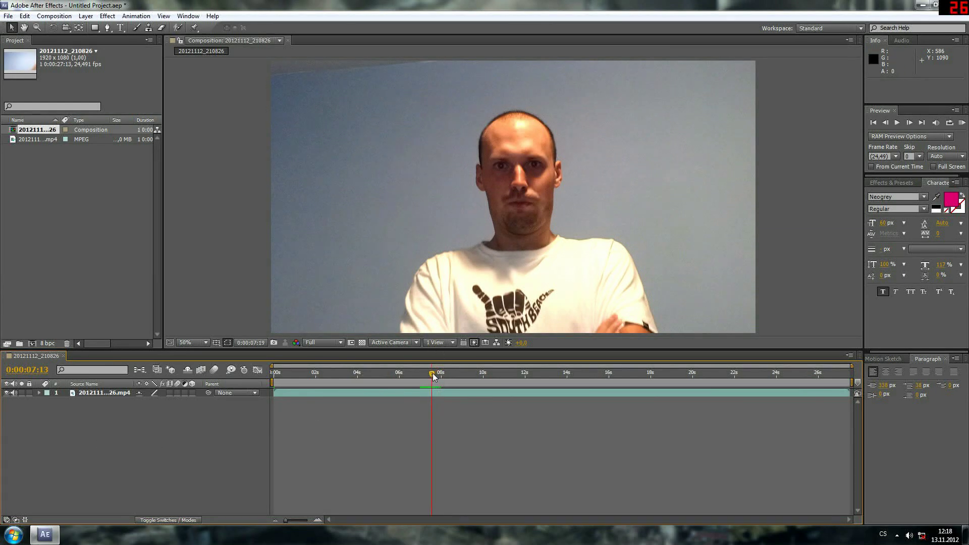
Create a null object and move it up onto the person's nose, at about position 908, 420.
right_click(88, 417)
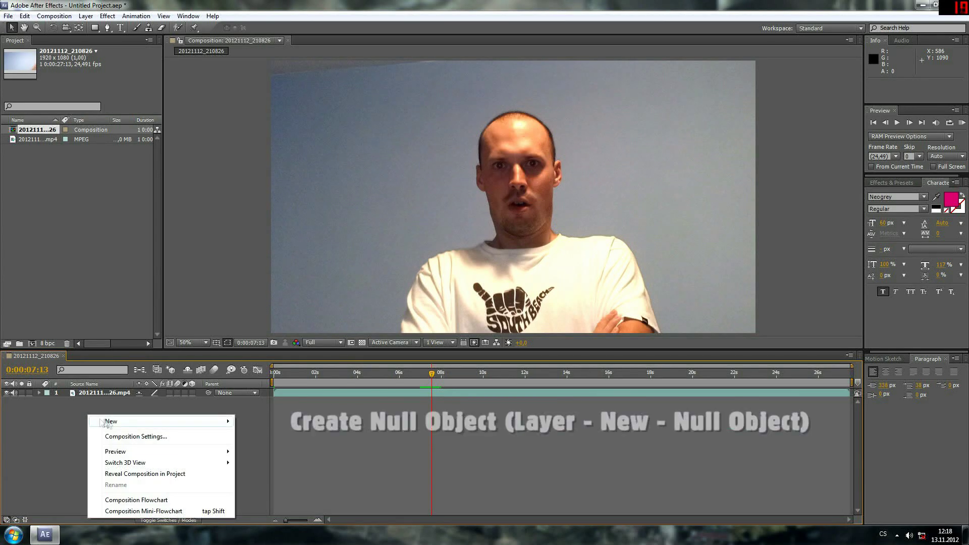
mouse_move(124, 422)
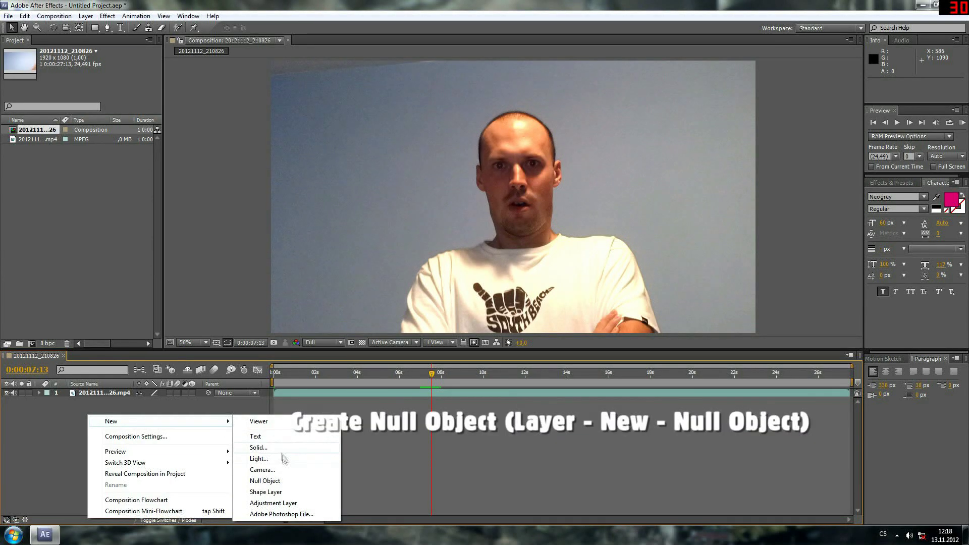
left_click(267, 481)
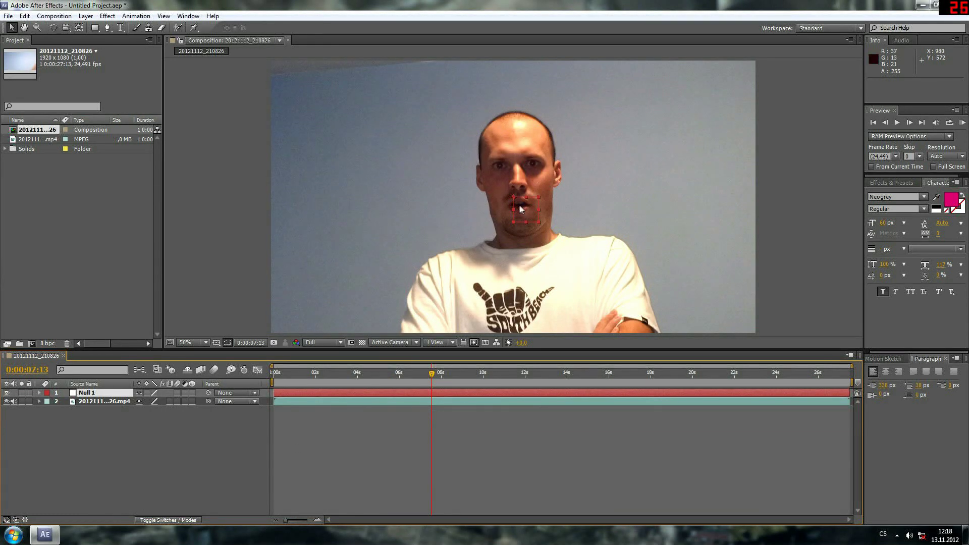
left_click_drag(521, 212, 507, 183)
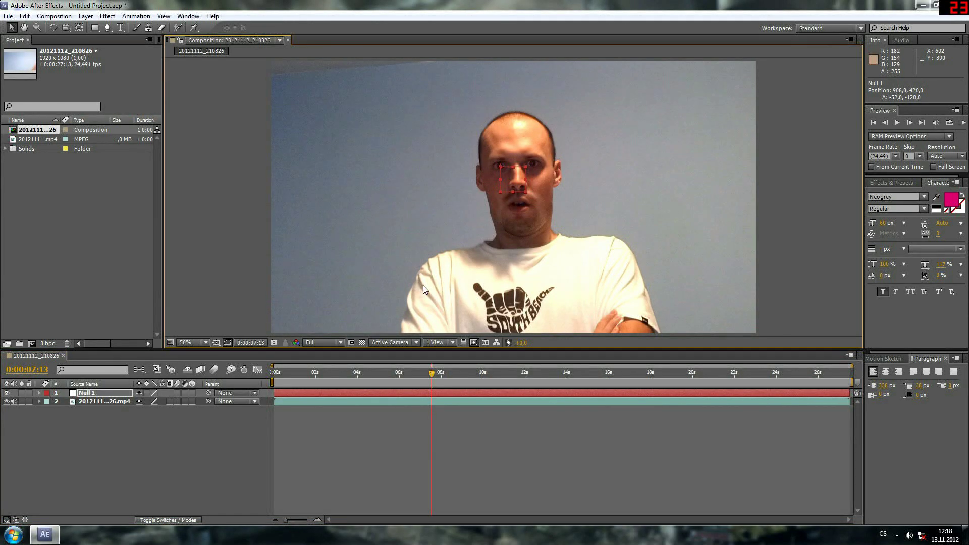
Switch to the Motion Tracking workspace and choose 20121112_210826.mp4 as the tracker's motion source.
left_click(852, 29)
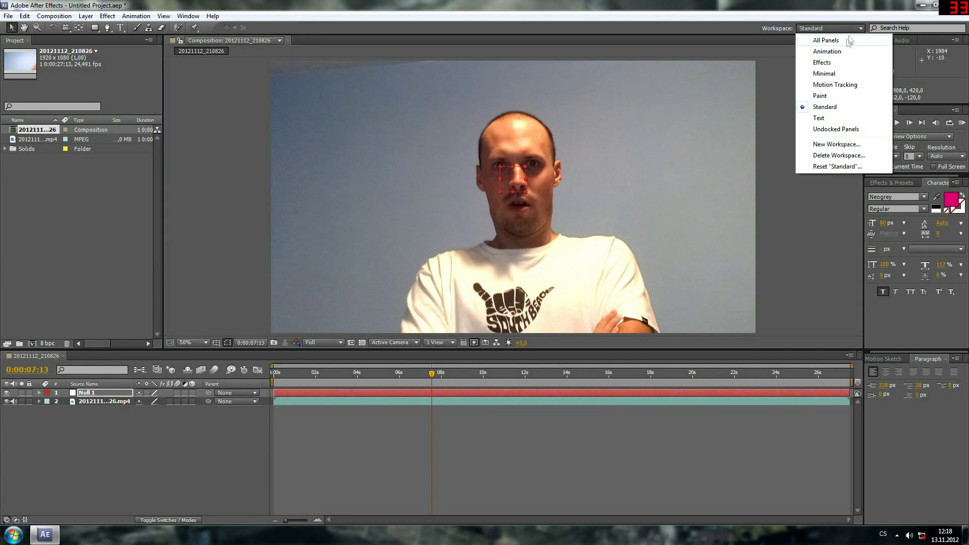
left_click(842, 84)
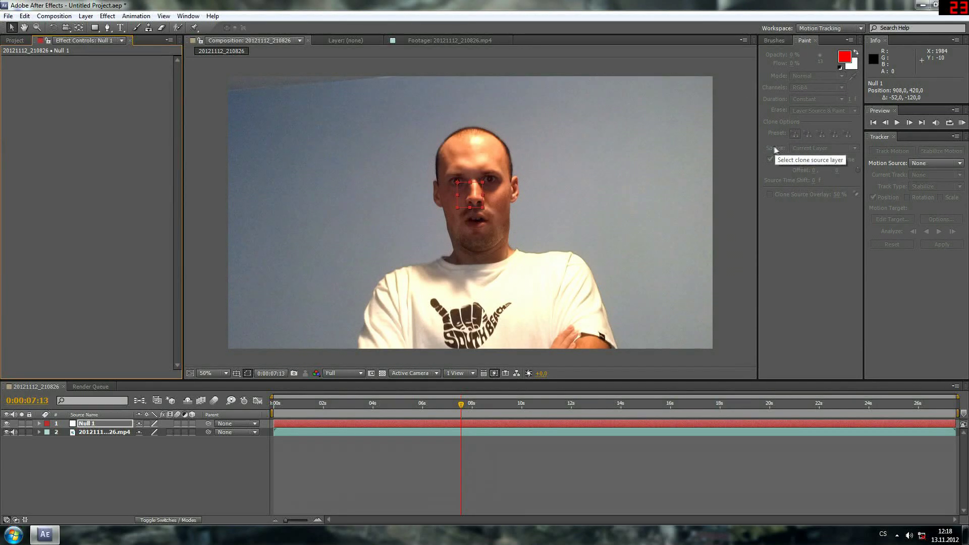
left_click(922, 164)
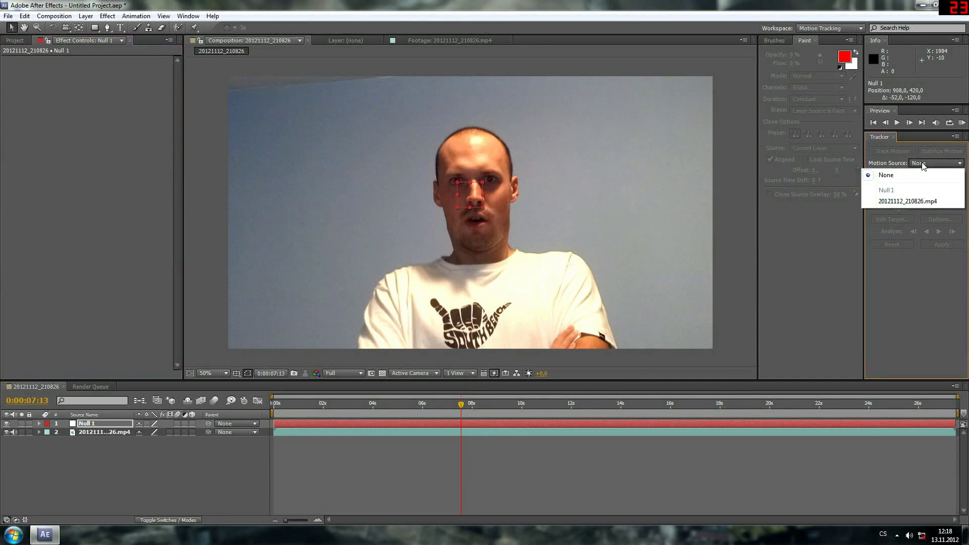
left_click(899, 202)
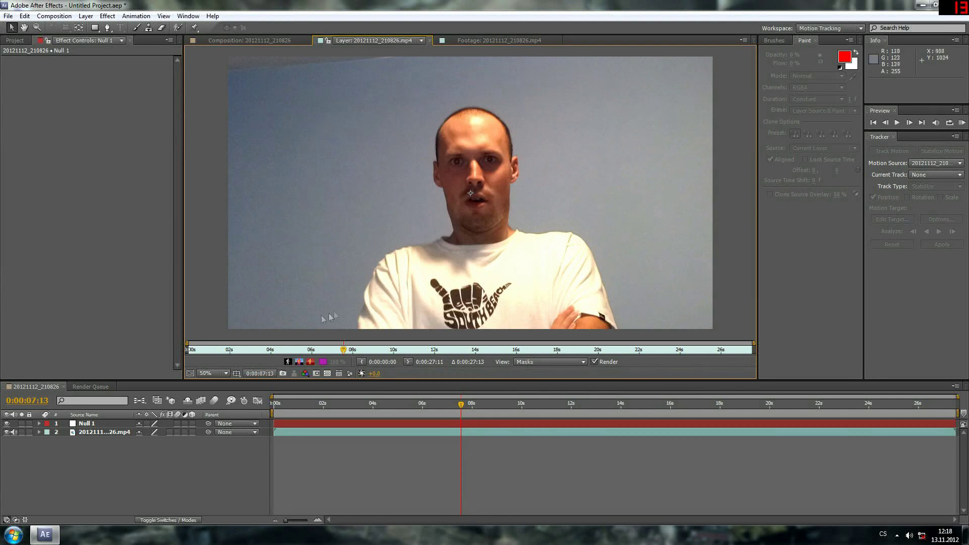
Select the 20121112_210826.mp4 layer and start Track Motion on it.
left_click(94, 426)
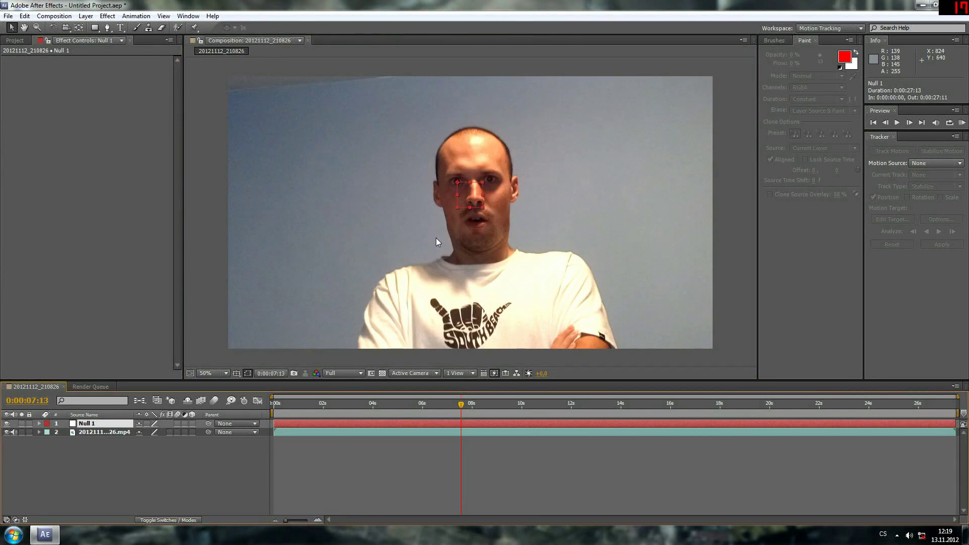
left_click(119, 431)
left_click(918, 164)
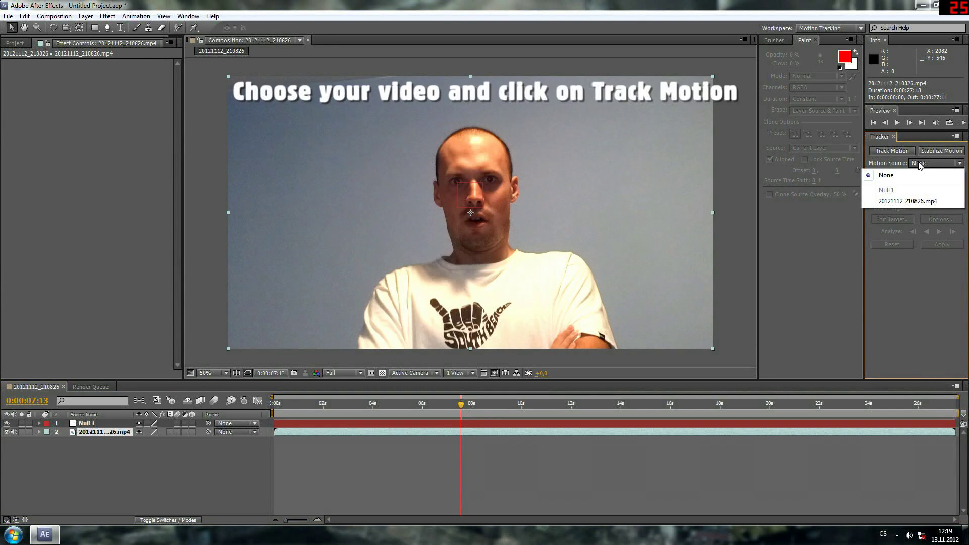
left_click(916, 162)
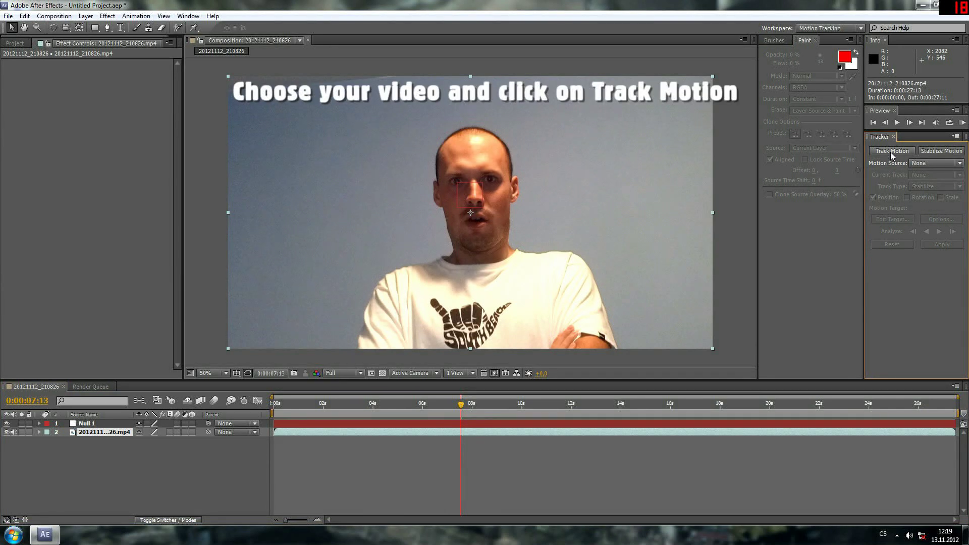
left_click(889, 150)
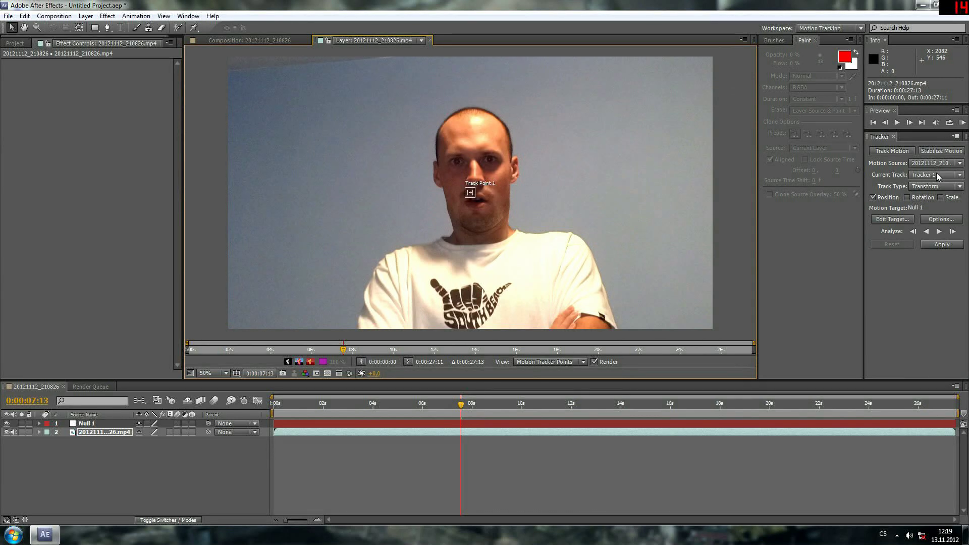
Keep Tracker 1 on the Transform track type and enable rotation tracking in addition to position.
left_click(926, 177)
left_click(927, 177)
left_click(943, 186)
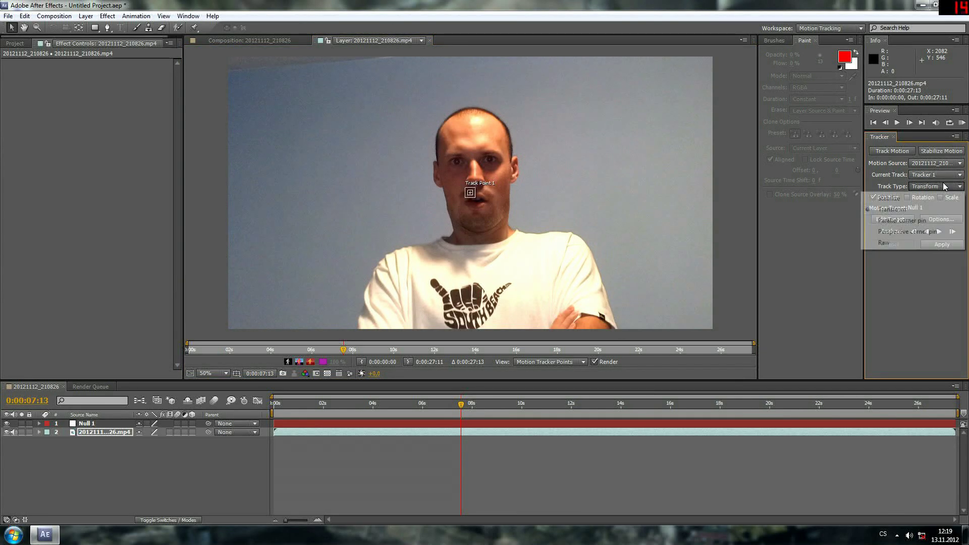
left_click(946, 186)
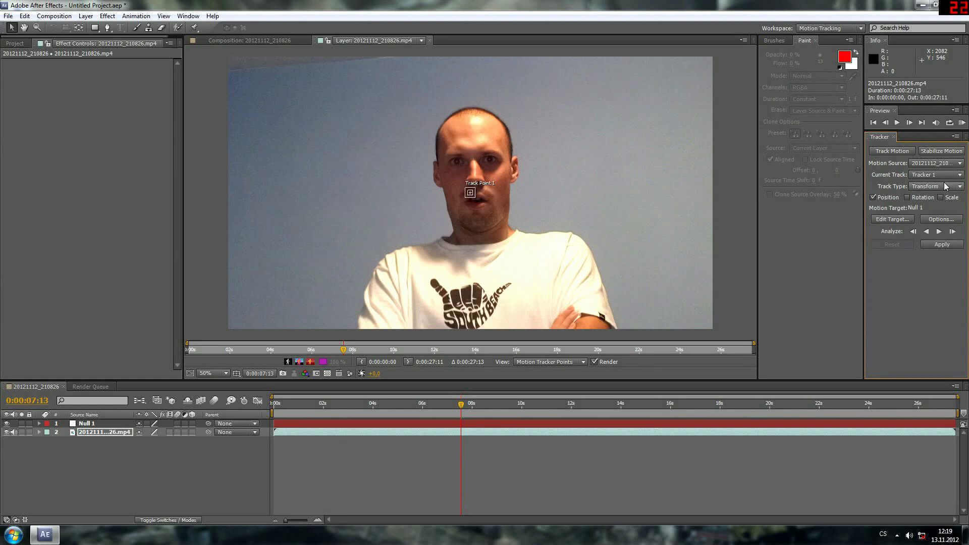
left_click(912, 198)
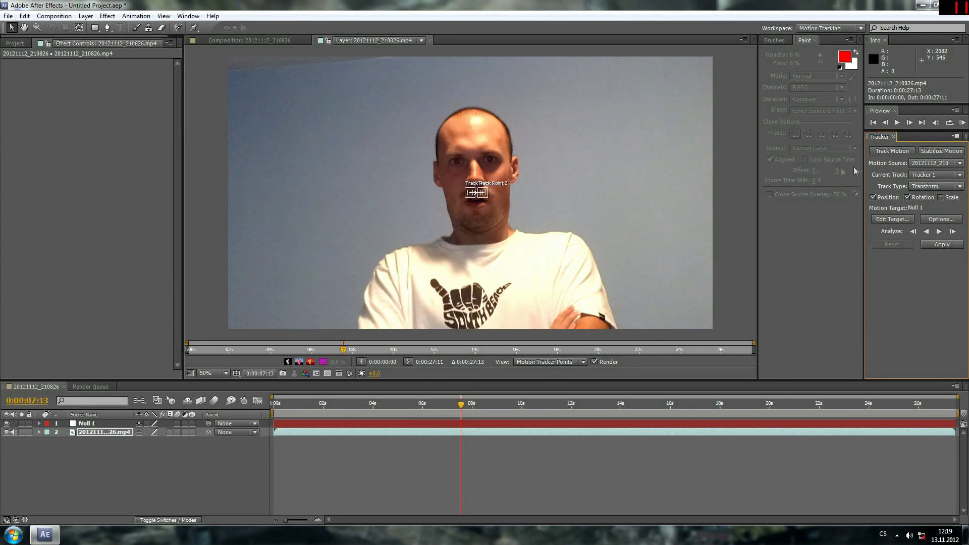
Position and resize Track Point 1 and Track Point 2 so that each frames one of the person's eyes.
left_click(486, 197)
left_click_drag(485, 197, 489, 160)
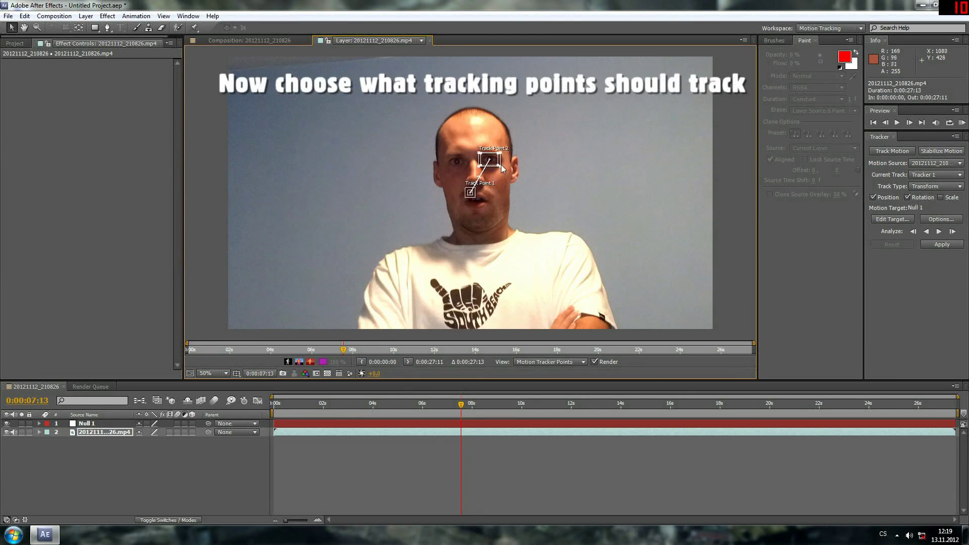
scroll(498, 168, "up", 4)
left_click_drag(504, 217, 501, 209)
left_click_drag(393, 325, 374, 220)
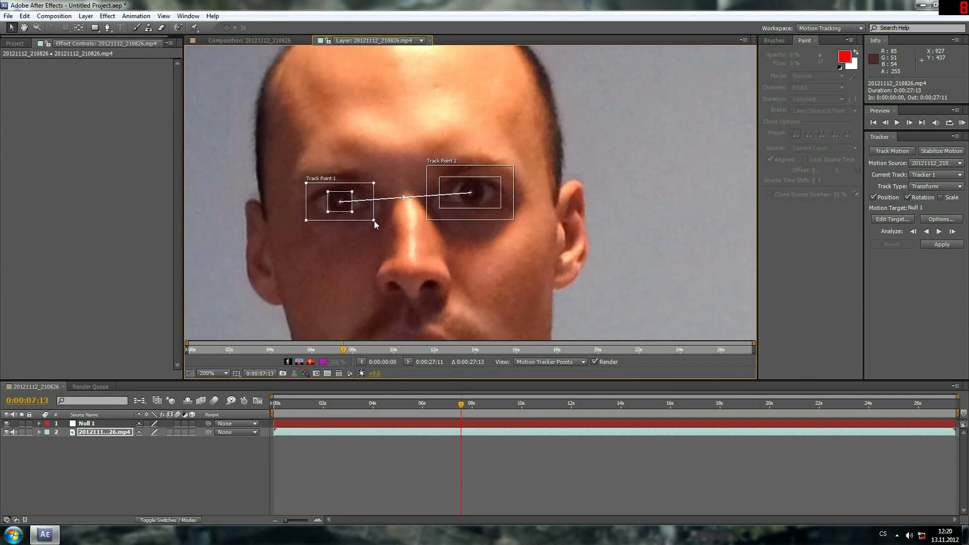
key("comma")
key("comma")
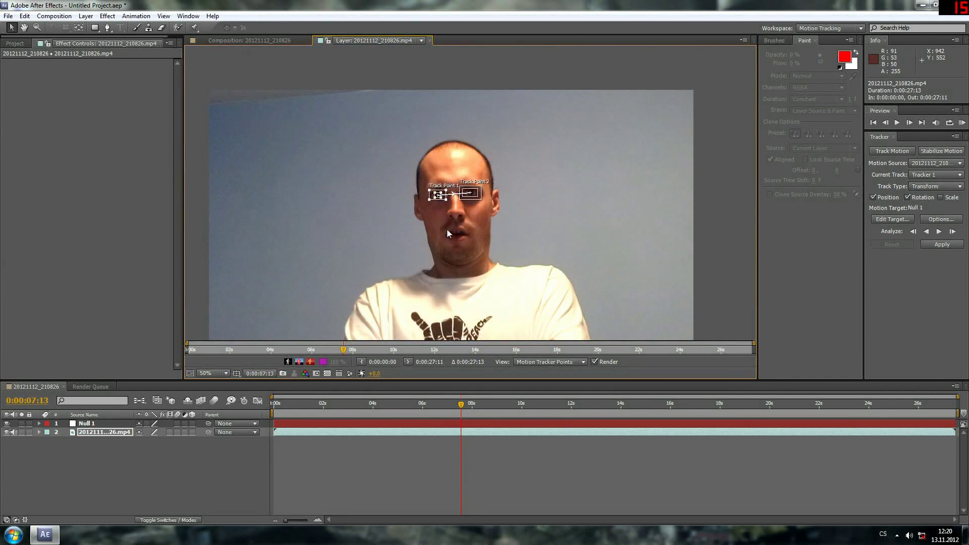
key("comma")
key("period")
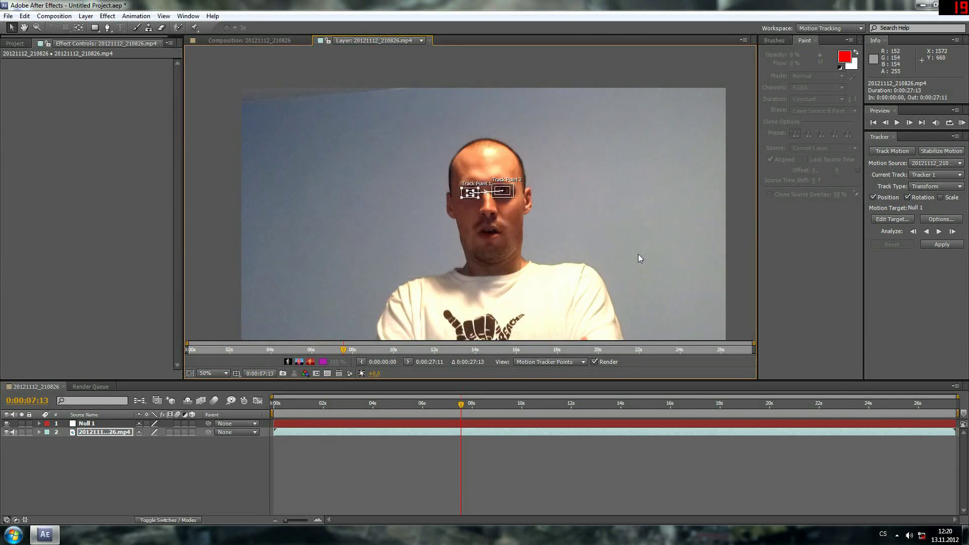
Analyze the motion forward up to 0:00:19:03 and apply the tracking data to Null 1.
left_click(939, 232)
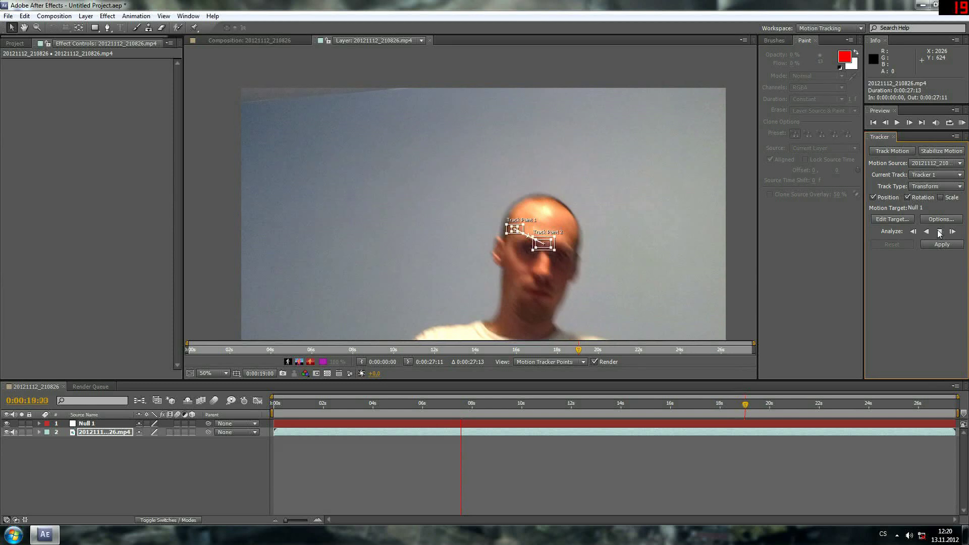
left_click(939, 231)
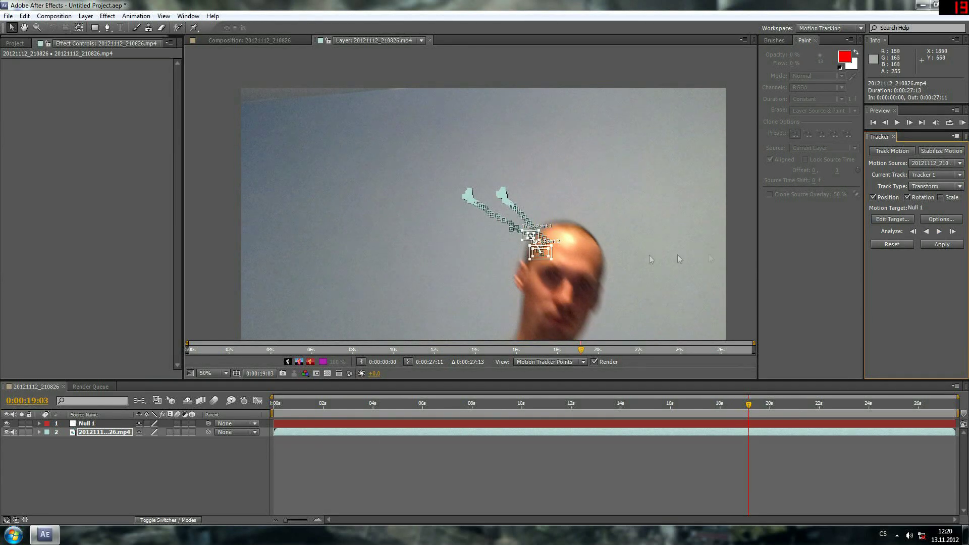
left_click(942, 245)
left_click(496, 258)
left_click(489, 266)
left_click(472, 278)
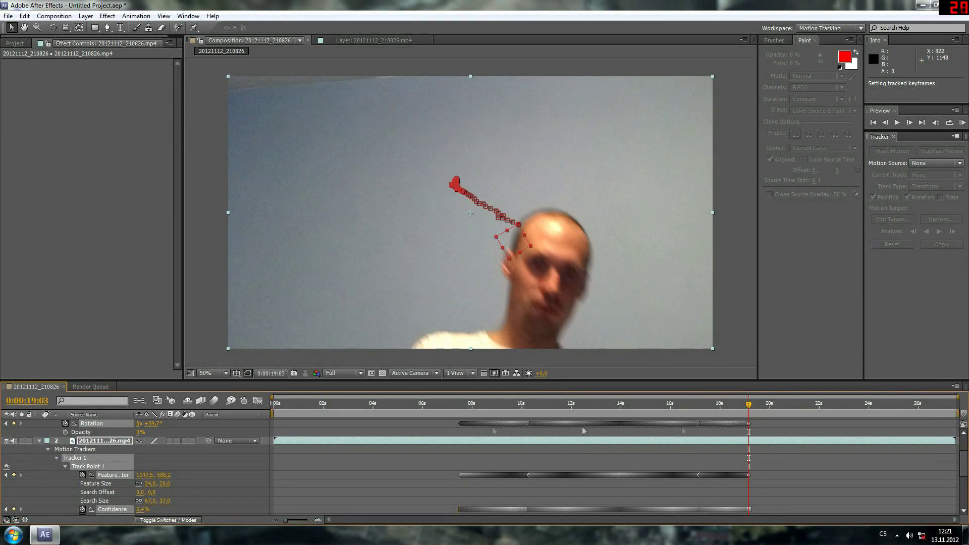
Return the current time to 0:00:07:12 and collapse the properties of Null 1 and the video layer.
scroll(374, 448, "up", 2)
scroll(384, 447, "down", 1)
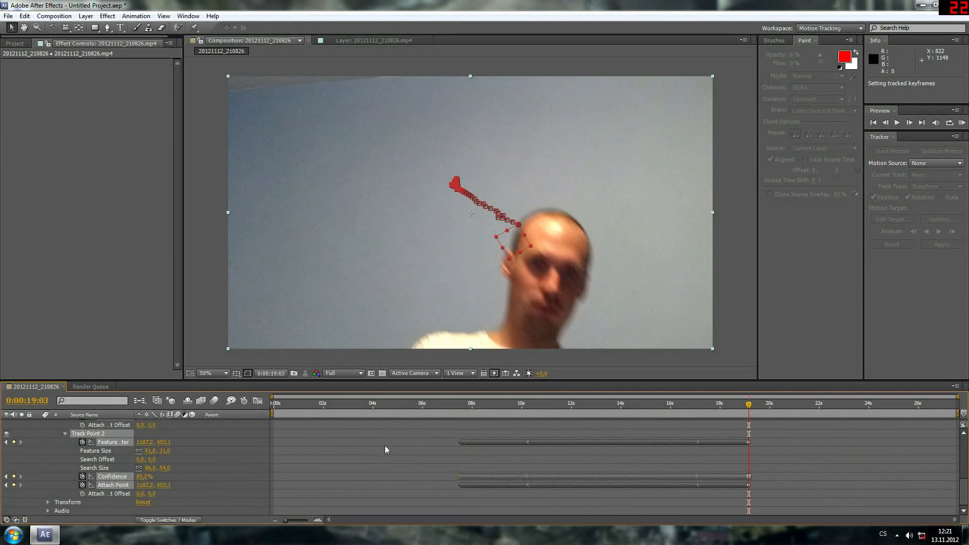
scroll(389, 446, "up", 1)
left_click_drag(750, 408, 467, 422)
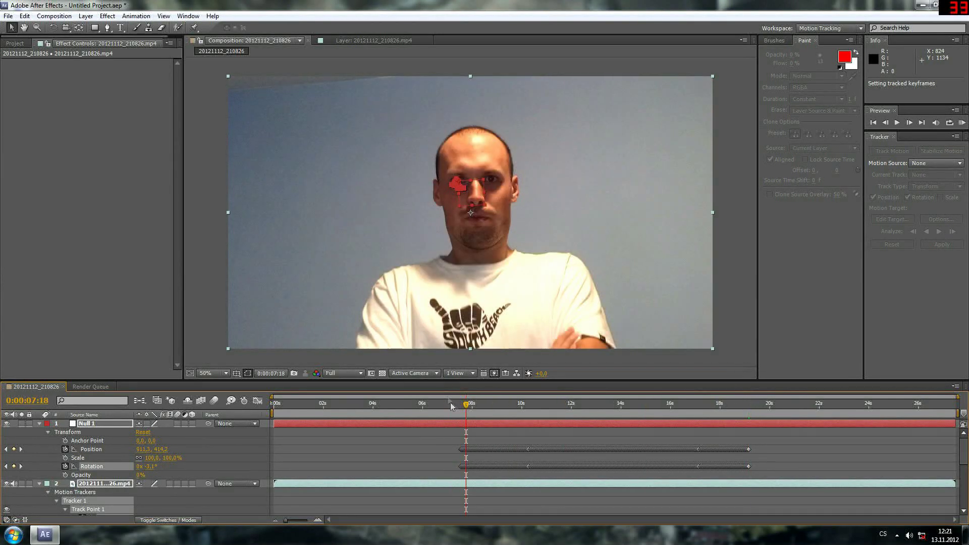
left_click_drag(461, 407, 460, 407)
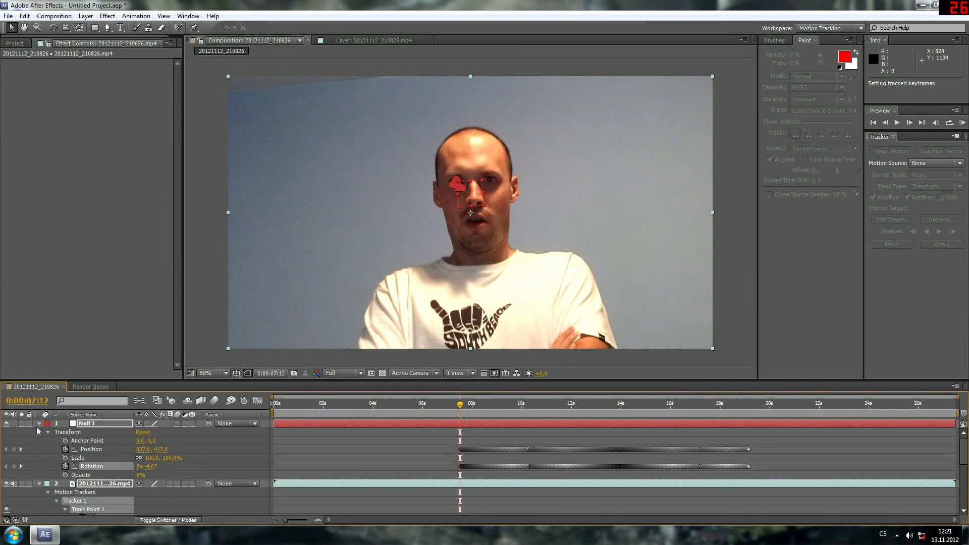
scroll(73, 479, "down", 3)
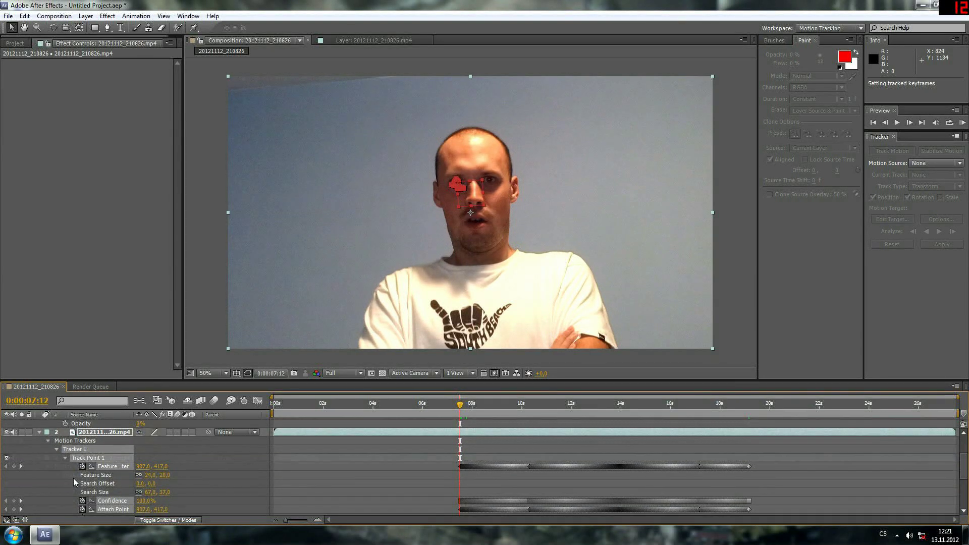
scroll(73, 477, "up", 3)
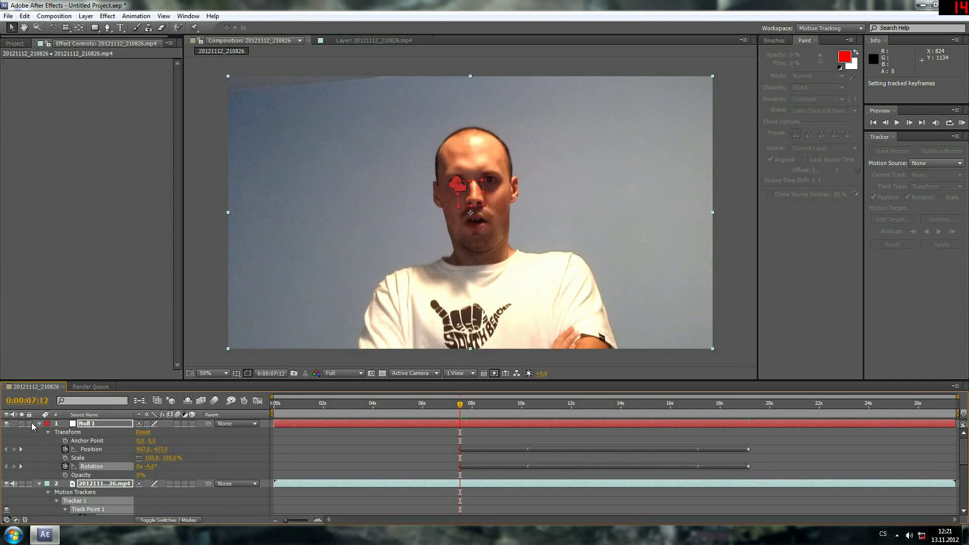
left_click(39, 484)
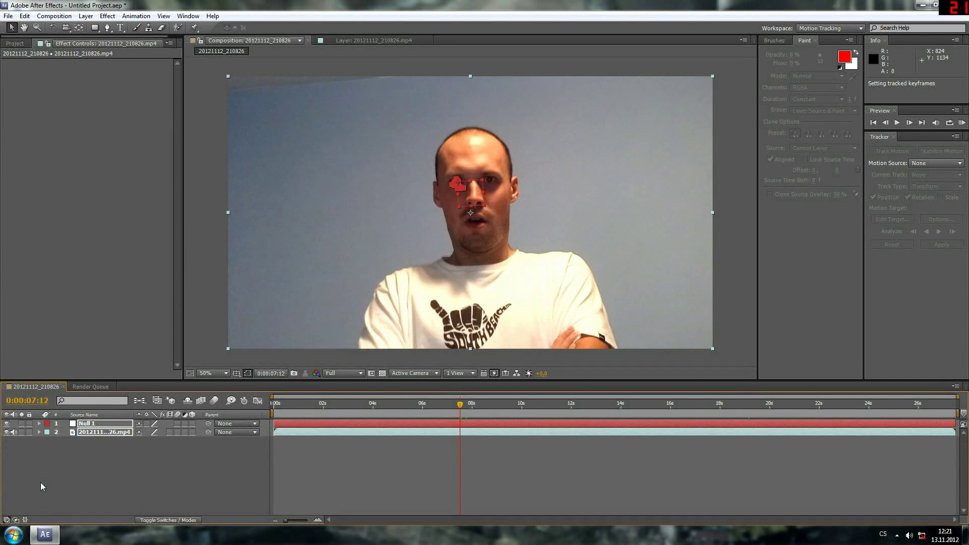
Apply the Distort effect Spherize to the video layer only, leaving Null 1 unselected.
left_click(98, 452)
left_click(96, 433)
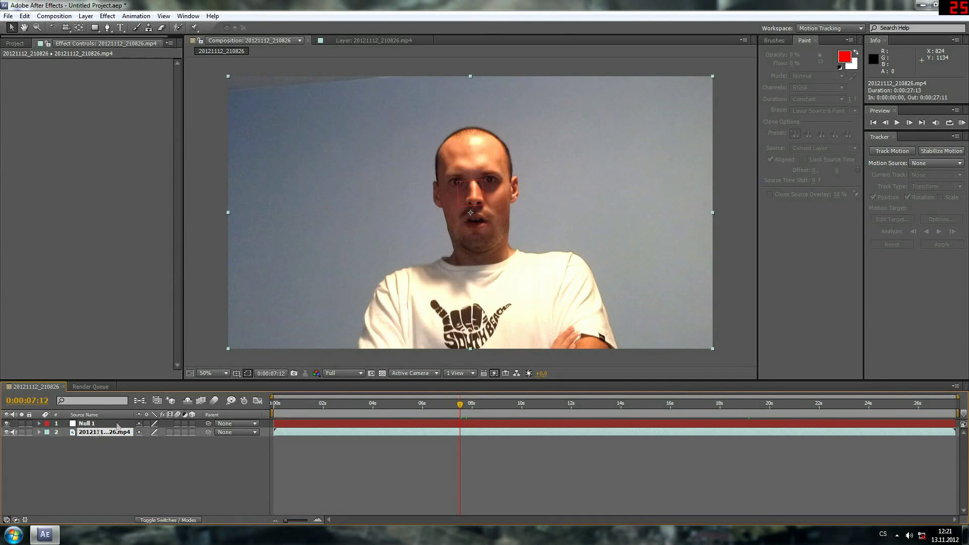
left_click(108, 16)
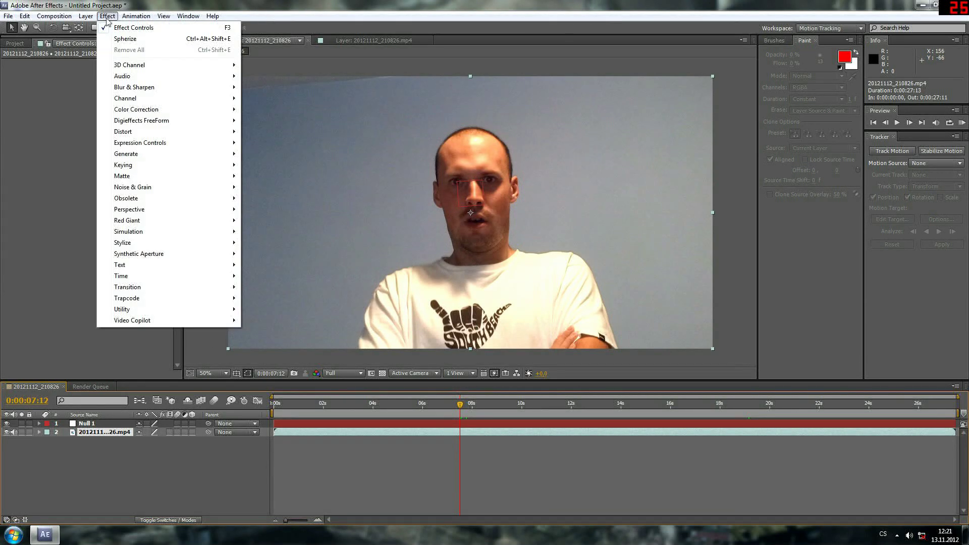
mouse_move(122, 15)
mouse_move(146, 135)
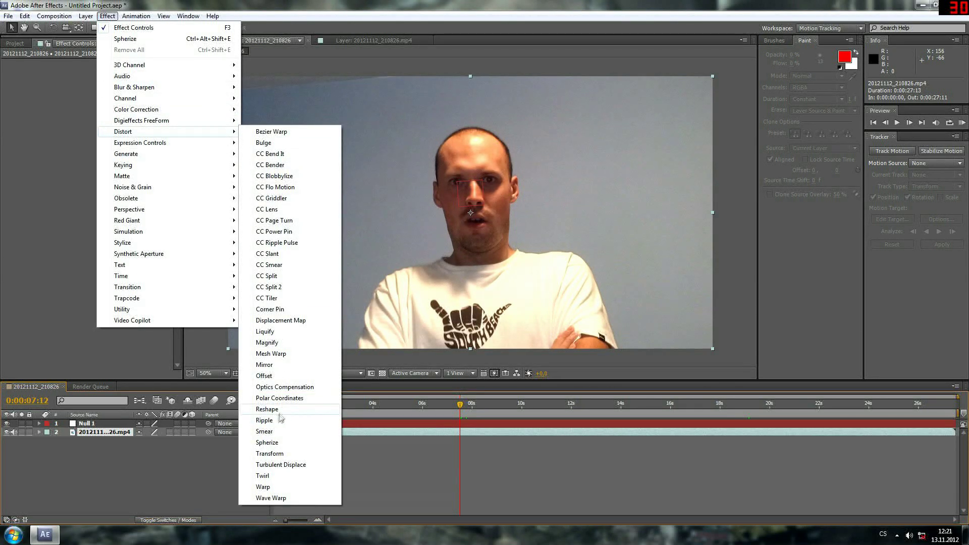
left_click(266, 442)
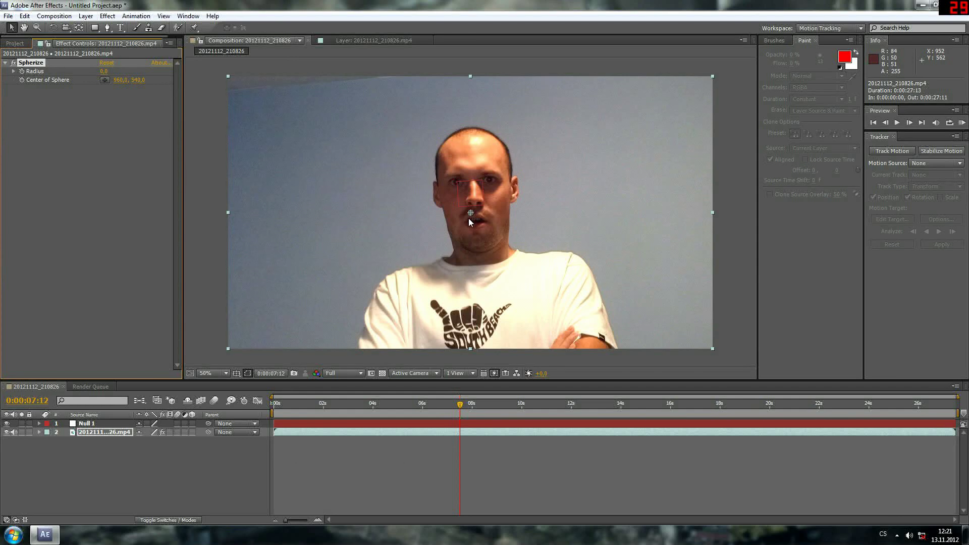
Place the Spherize centre between the eyebrows at about 976, 380 and play back the footage to check it.
left_click_drag(471, 213, 472, 171)
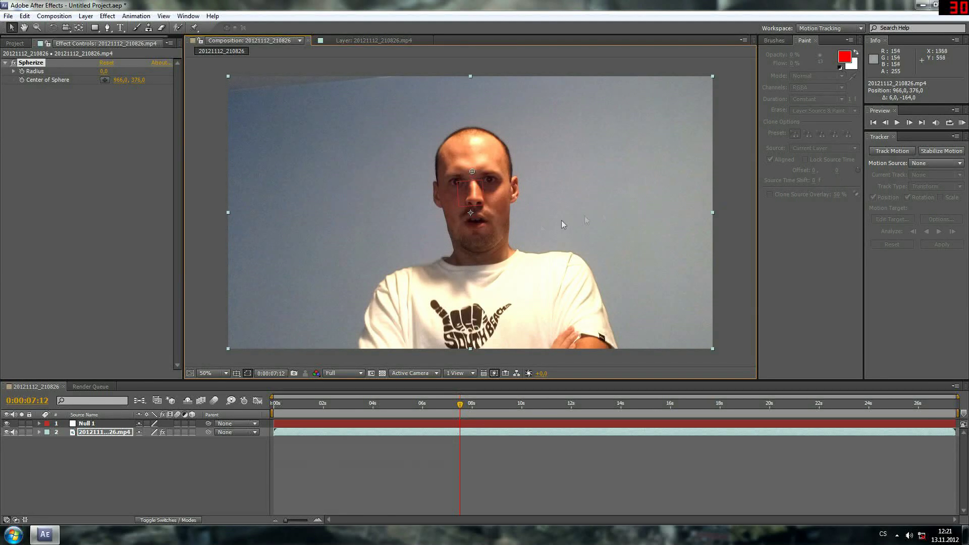
left_click(896, 123)
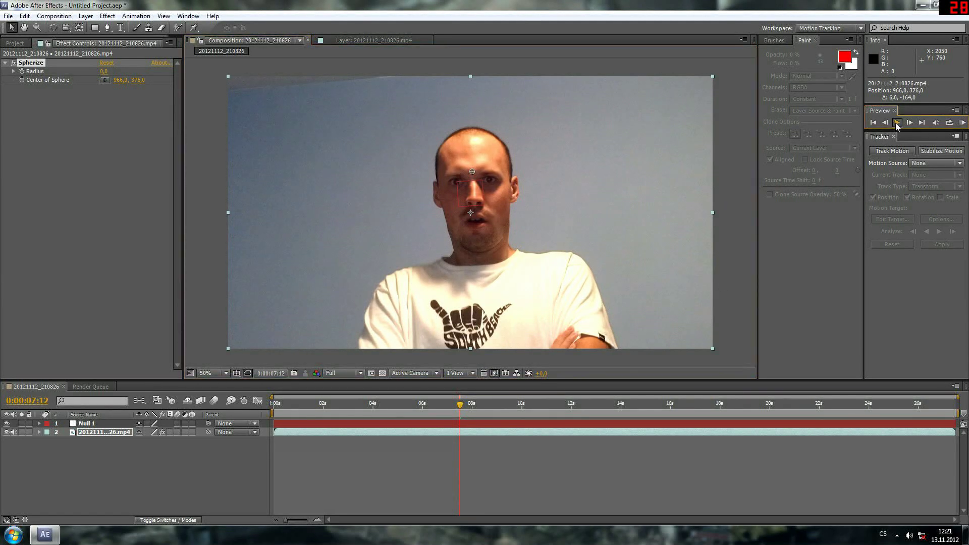
key("space")
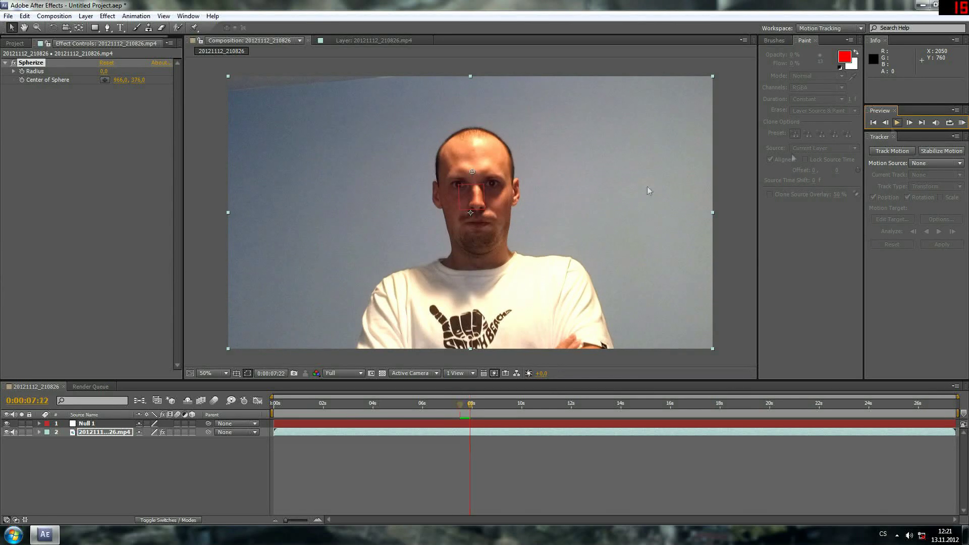
left_click_drag(472, 172, 474, 173)
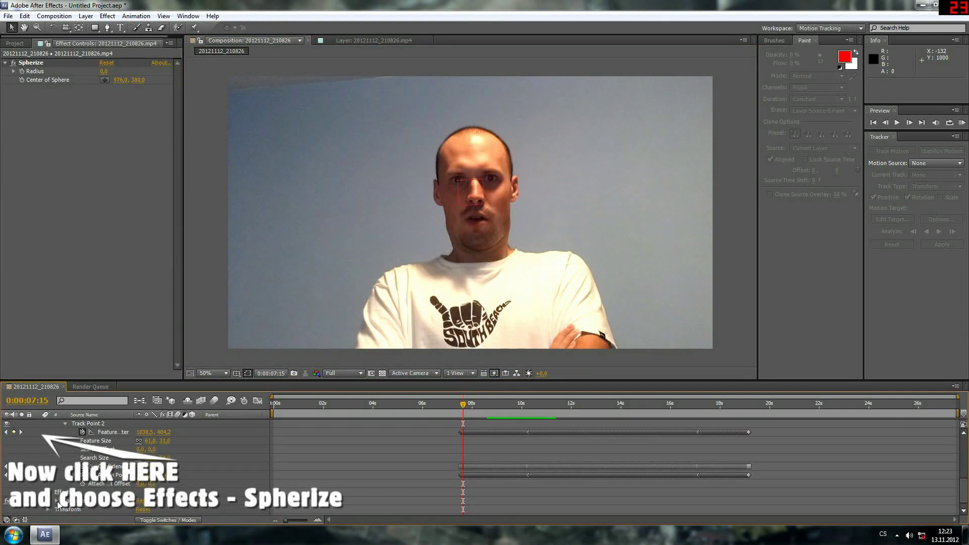
Link the Spherize Center of Sphere to Null 1's Position with the expression thisComp.layer("Null 1").transform.position.
scroll(57, 501, "down", 2)
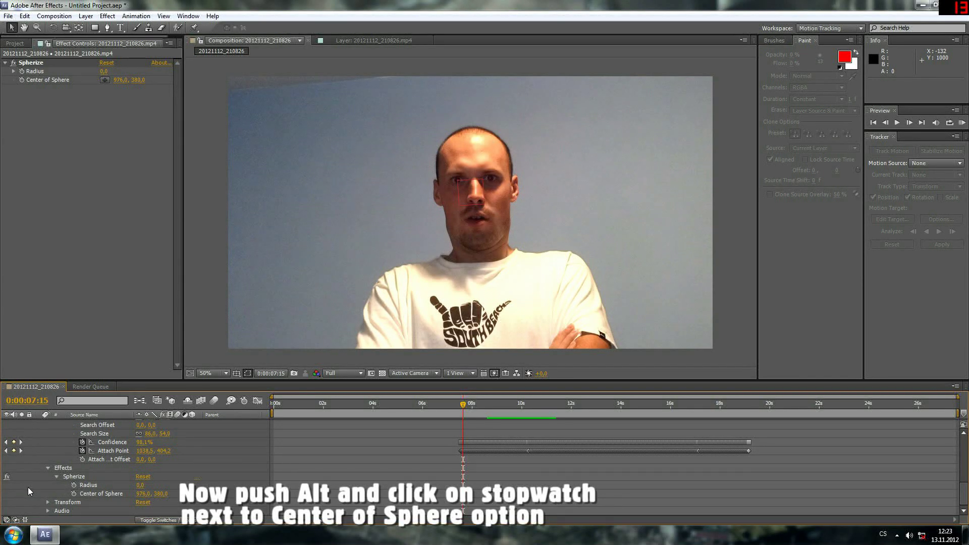
left_click(74, 493, "alt")
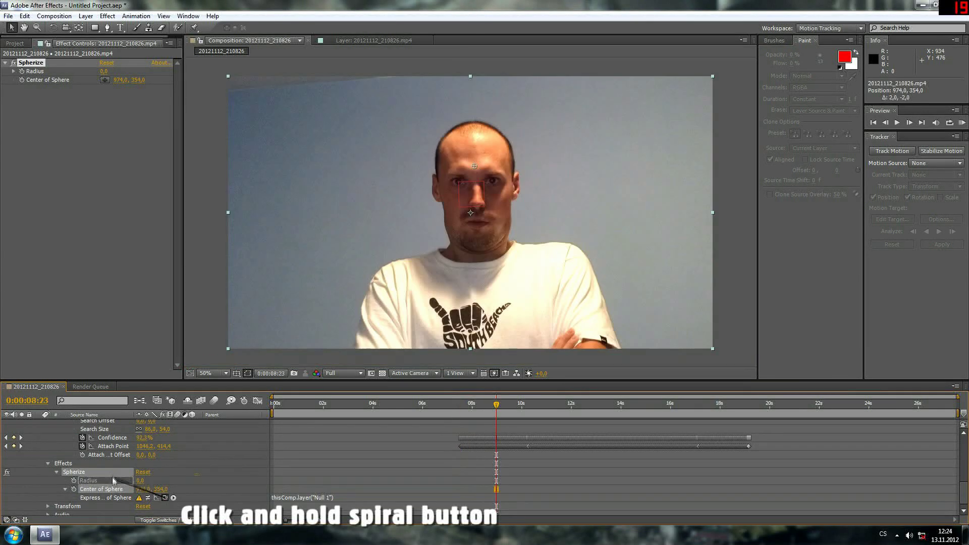
left_click_drag(164, 502, 96, 449)
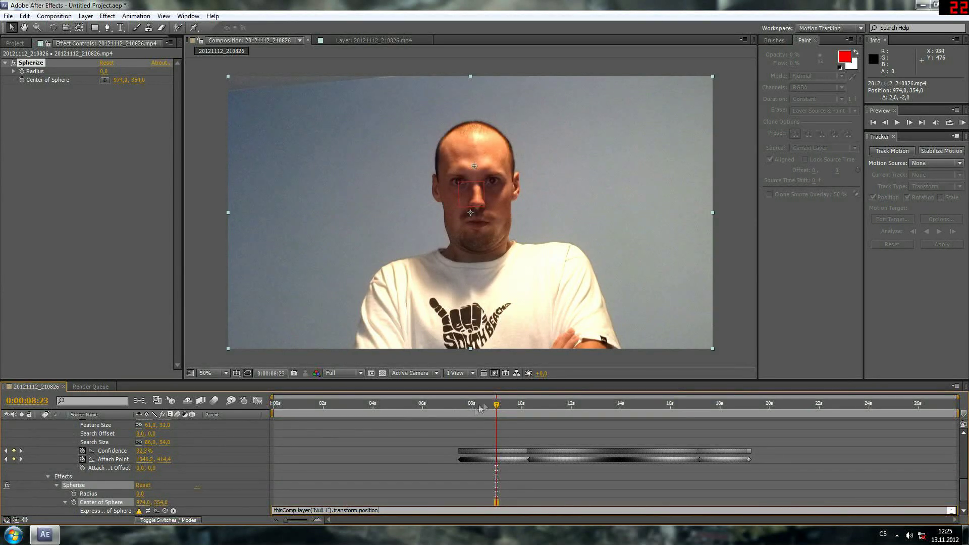
Play the footage from 0:00:07:15 to check that the Spherize centre follows the tracked motion.
left_click_drag(495, 408, 462, 408)
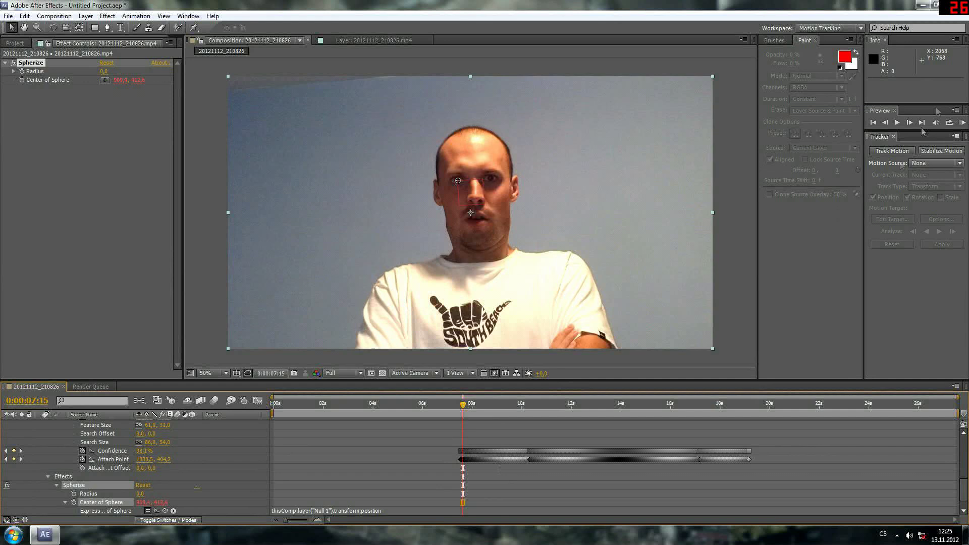
left_click(896, 122)
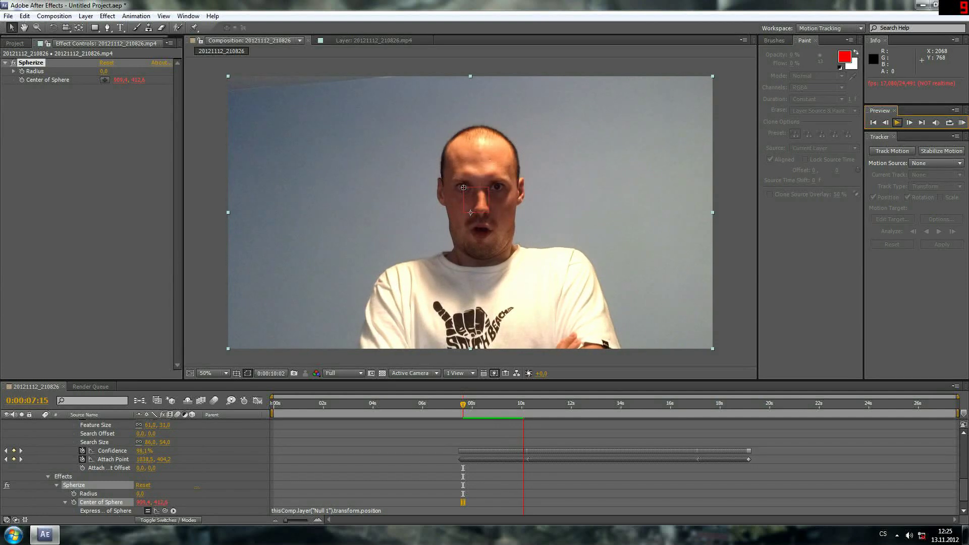
key("space")
Select all Position keyframes of Null 1 and move it between the eyebrows, to about 986.9, 418 at 0:00:10:17.
scroll(195, 470, "up", 5)
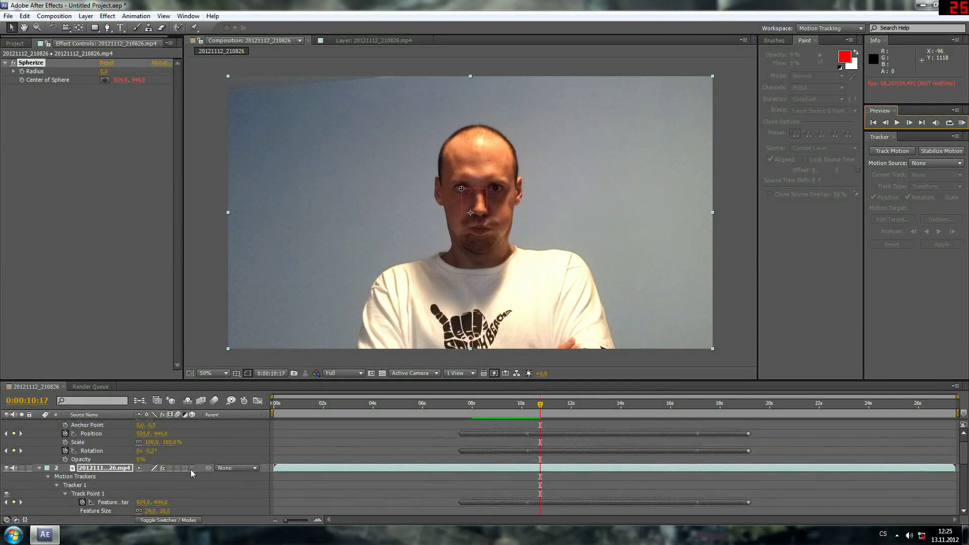
left_click(84, 424)
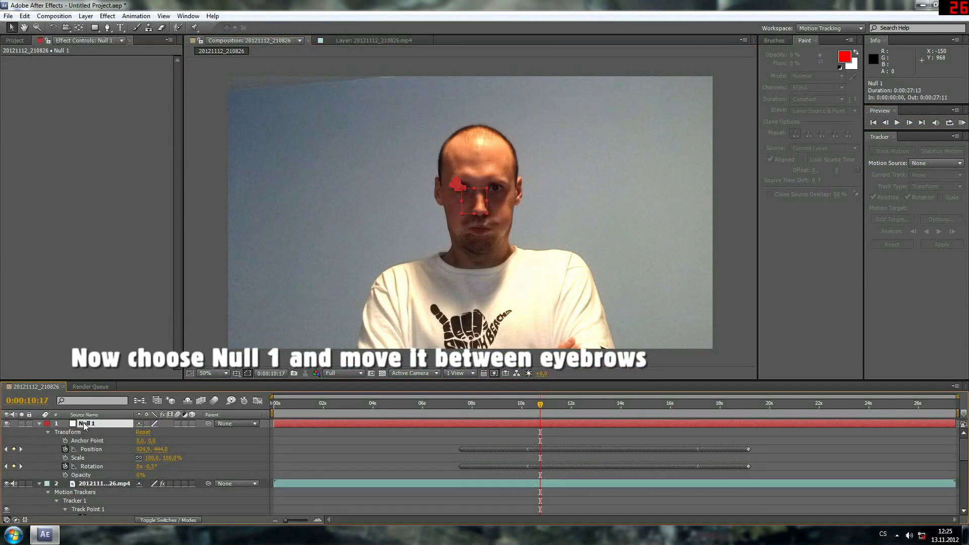
left_click(91, 449)
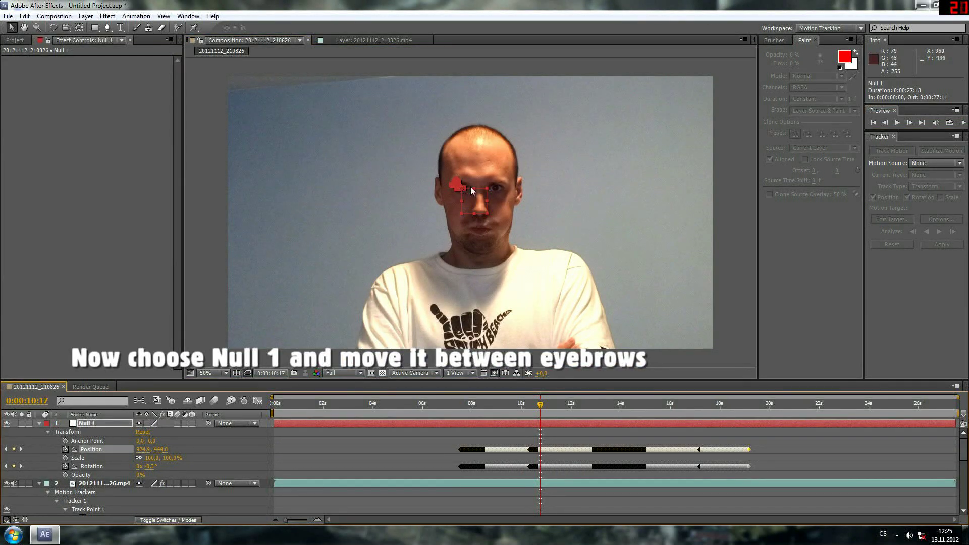
left_click_drag(475, 204, 490, 197)
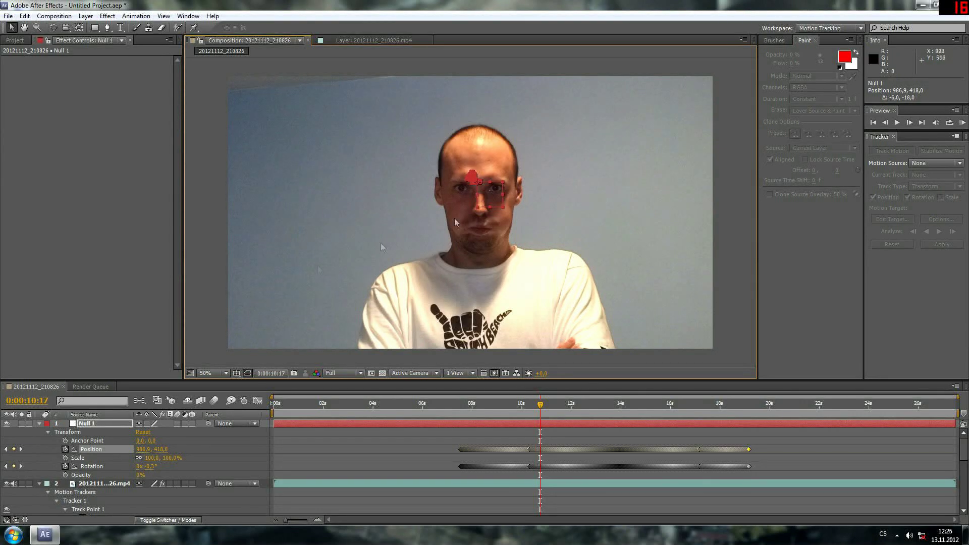
Show the Spherize centre point on the video layer and play from 0:00:10:18 to check its tracking.
scroll(124, 450, "down", 5)
left_click(74, 468)
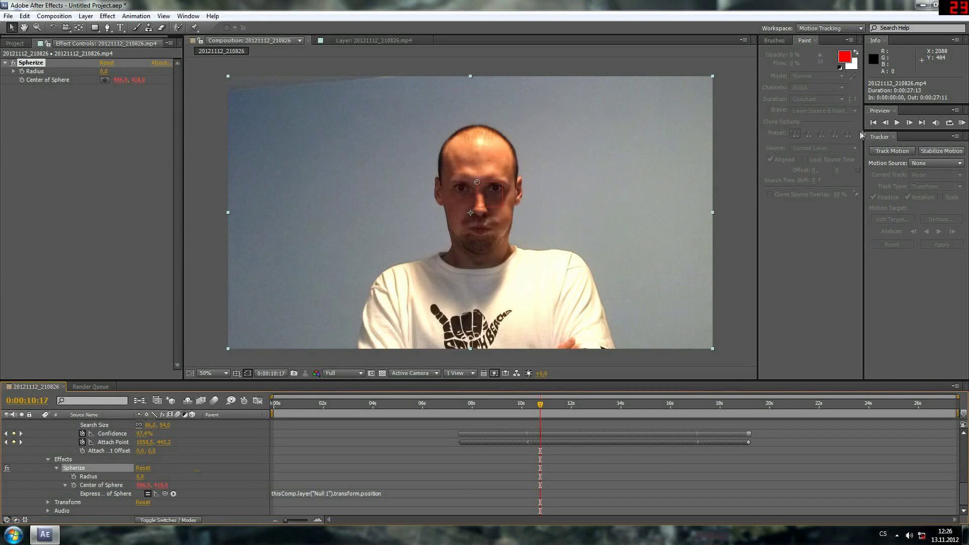
left_click(909, 123)
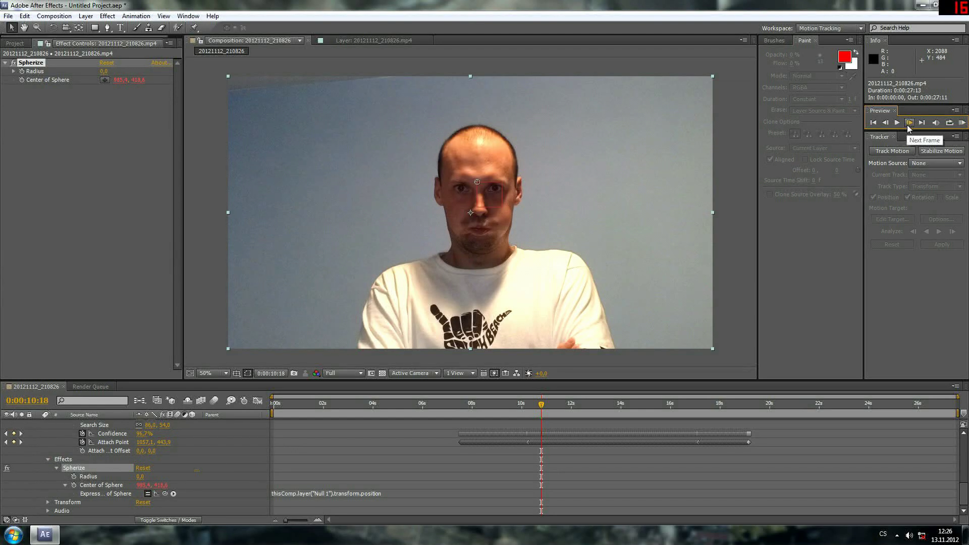
left_click(896, 122)
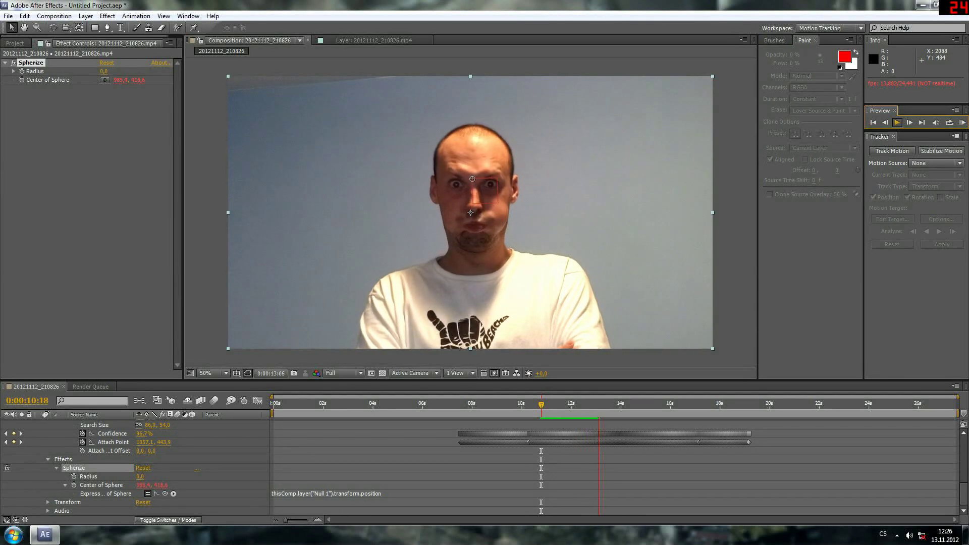
left_click(897, 123)
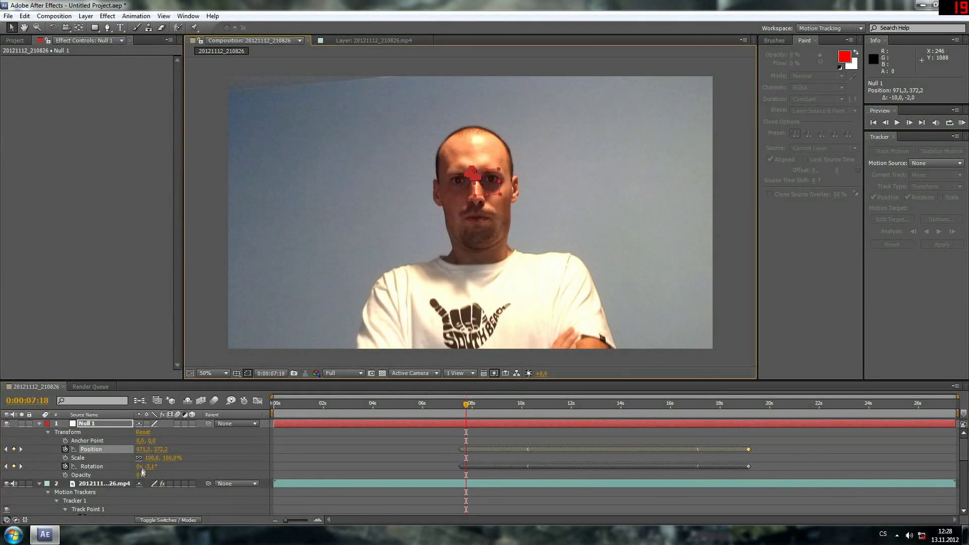
Try out larger Spherize Radius values, ending at 296, and play back the footage with the enlarged head.
scroll(174, 464, "down", 5)
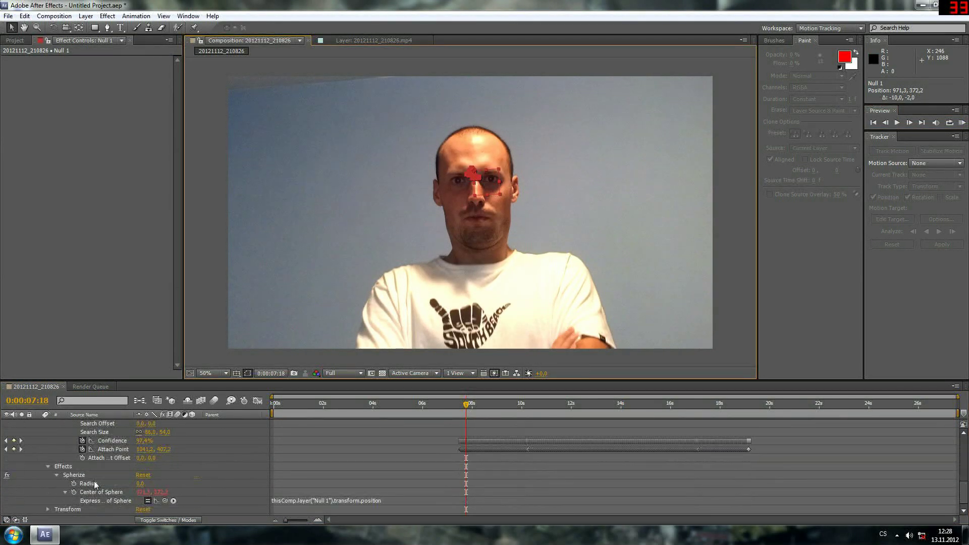
left_click(98, 493)
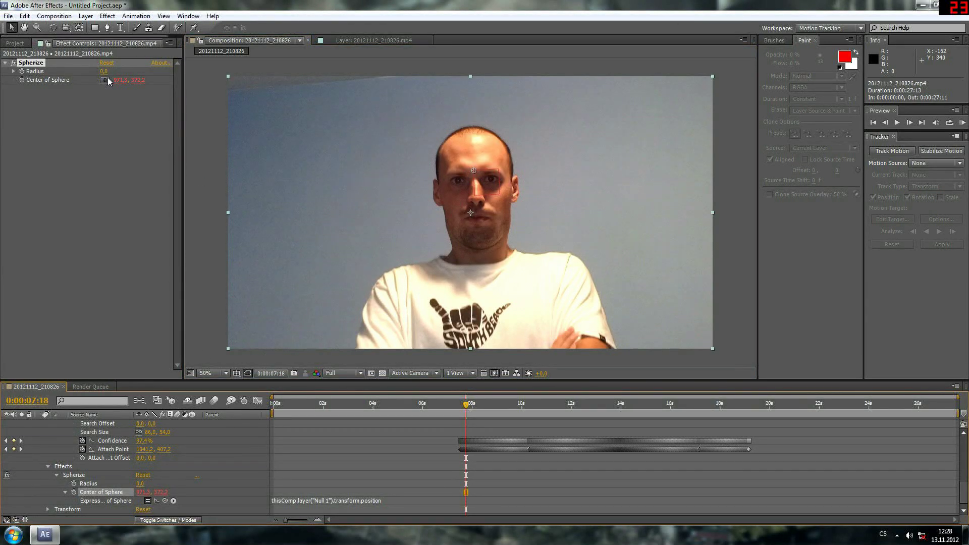
left_click_drag(104, 71, 155, 72)
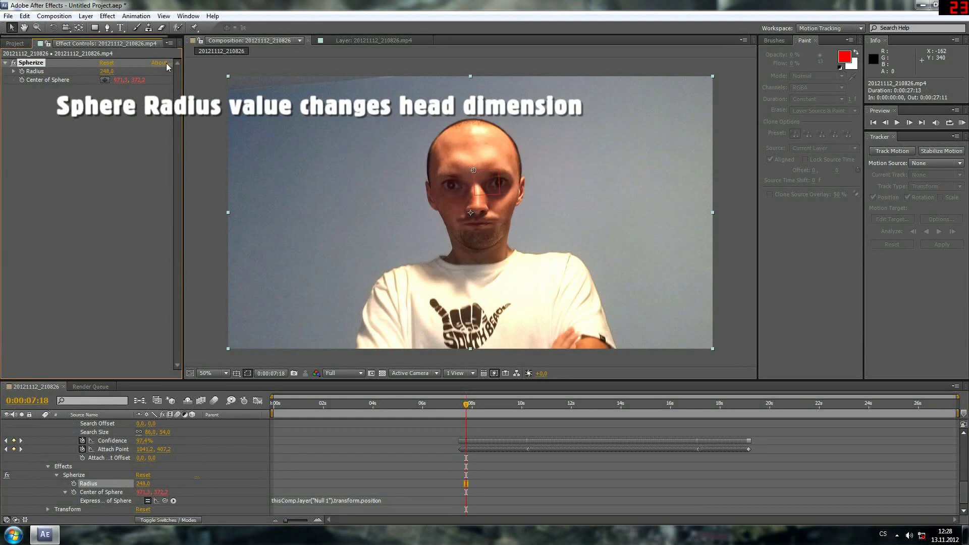
left_click_drag(107, 71, 139, 72)
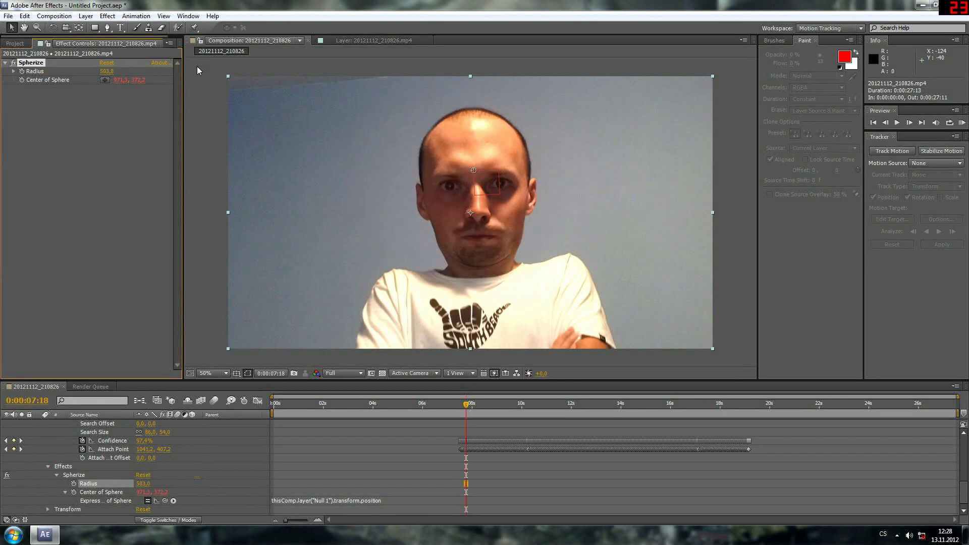
left_click_drag(110, 71, 46, 80)
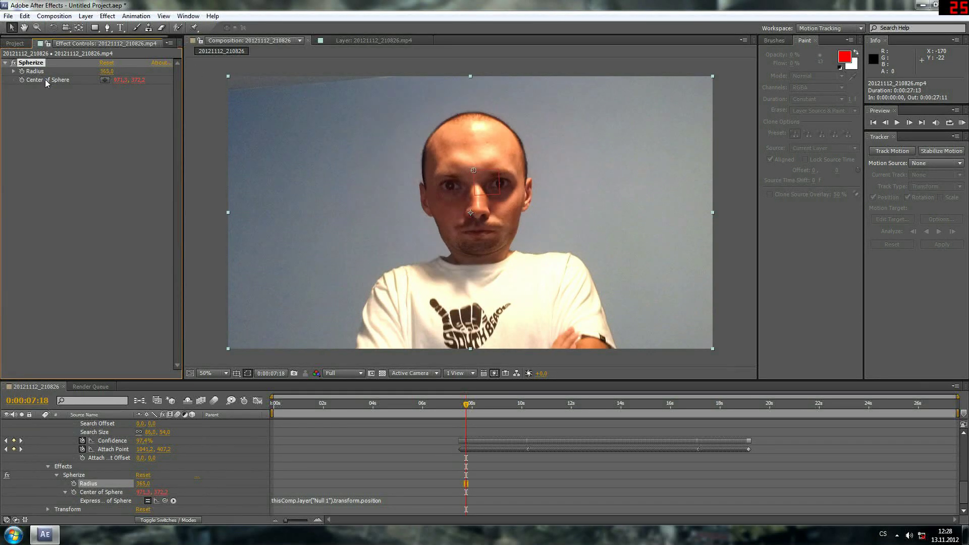
left_click_drag(107, 72, 78, 75)
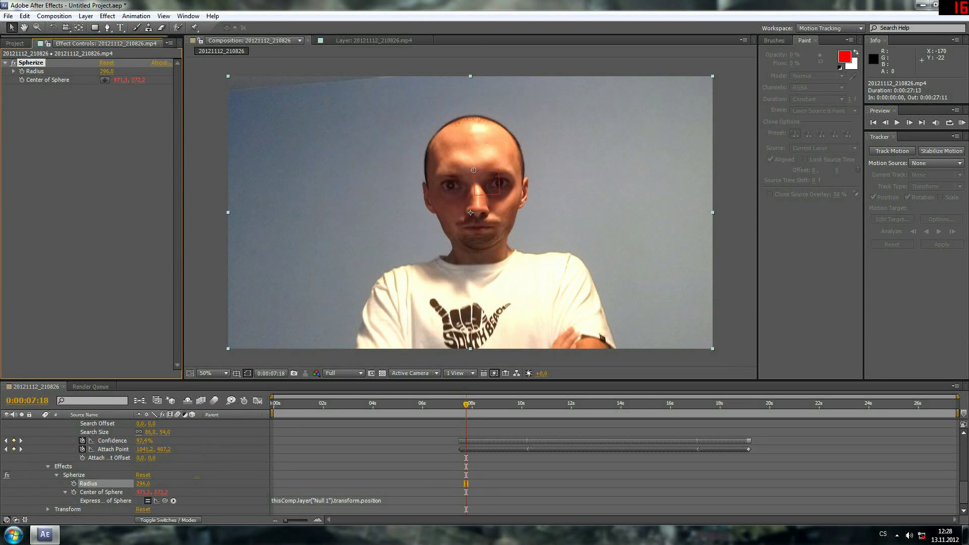
left_click(896, 122)
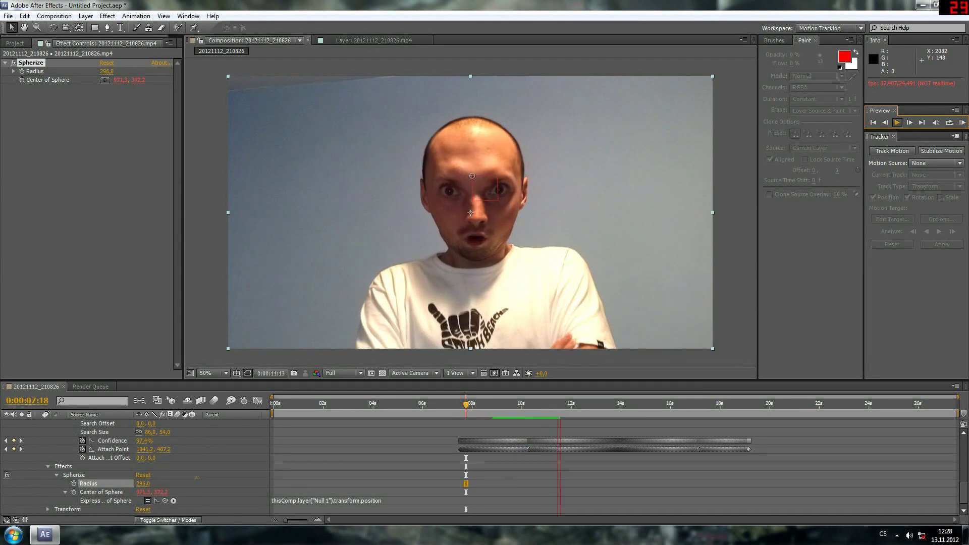
left_click(898, 123)
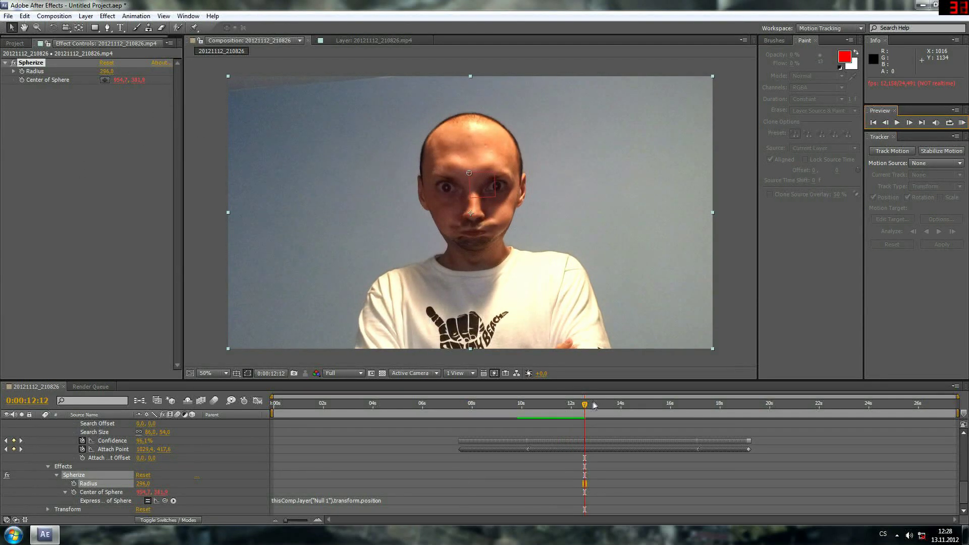
Reset the Spherize Radius to 0 and turn on its keyframing at the first breath, 0:00:07:19.
left_click_drag(585, 404, 459, 405)
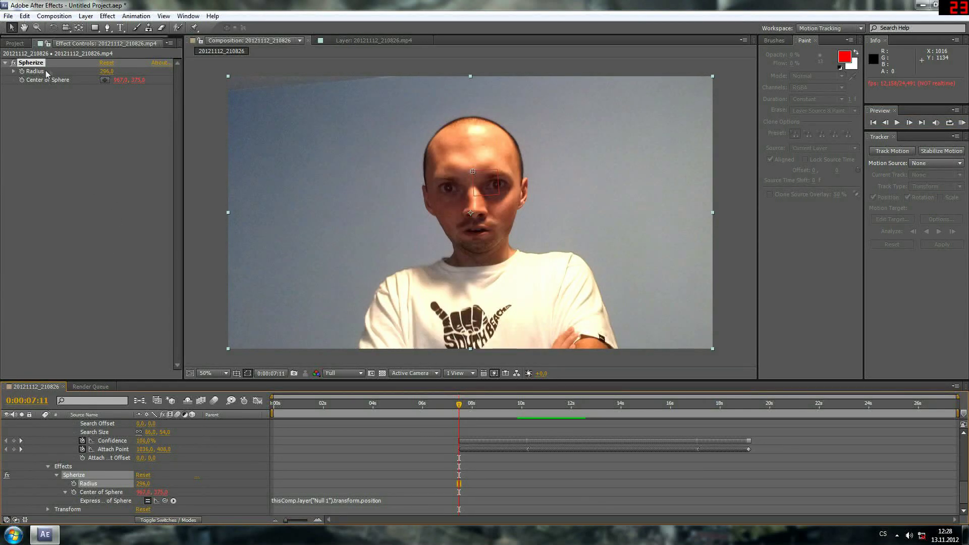
left_click_drag(106, 71, 15, 71)
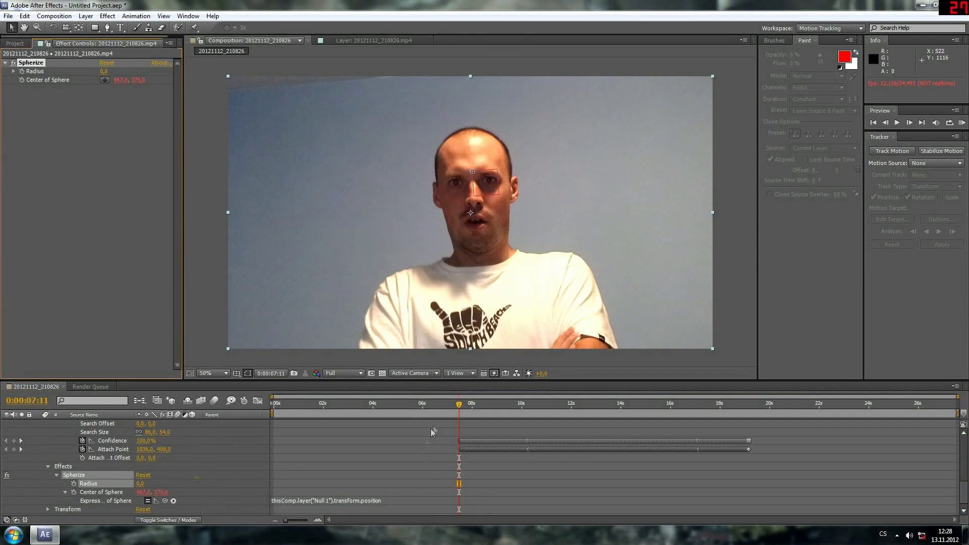
left_click(909, 125)
left_click(909, 124)
left_click(909, 124)
left_click(910, 124)
left_click(910, 124)
left_click(909, 125)
left_click(909, 124)
left_click(910, 124)
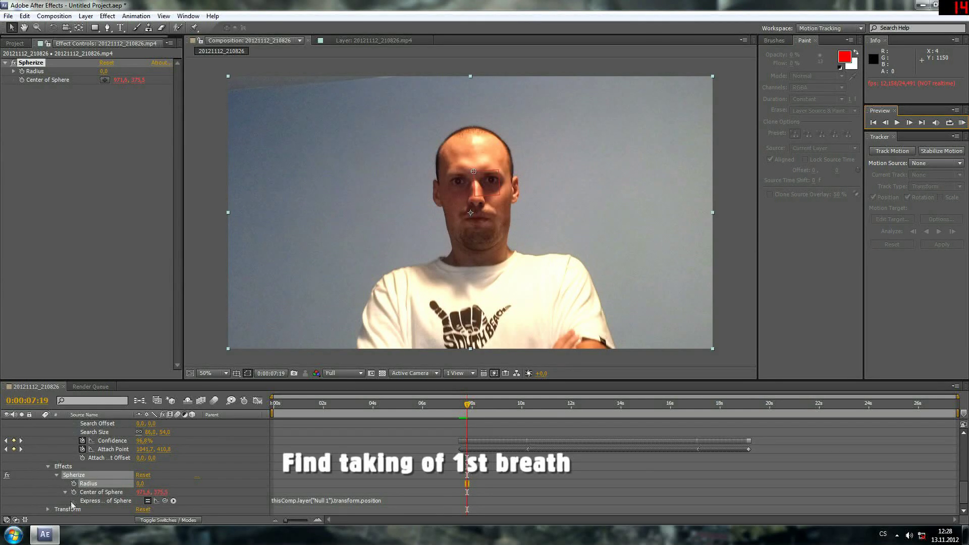
left_click(73, 483)
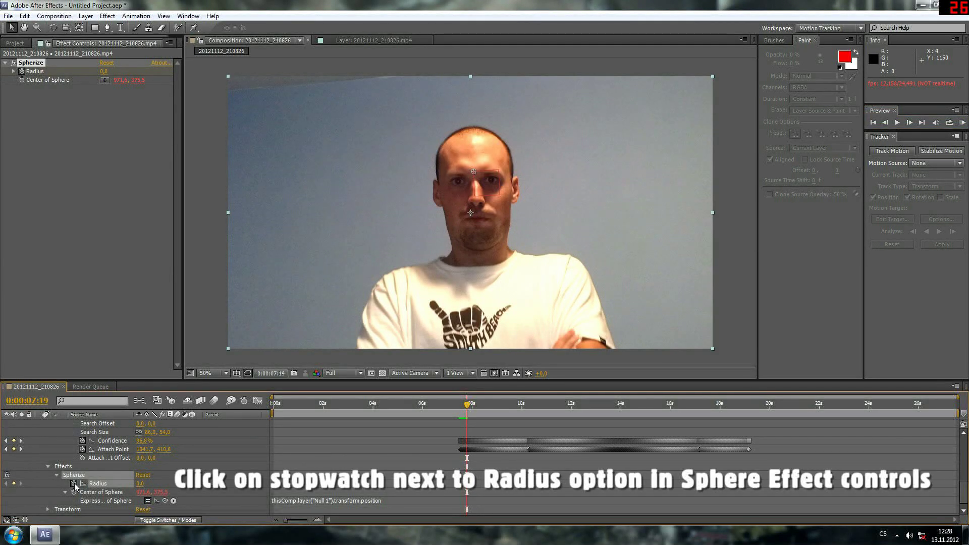
Advance frame by frame to 0:00:08:01 and raise the Spherize Radius to 25 there.
left_click(909, 123)
left_click(909, 123)
left_click(909, 123)
left_click(909, 123)
left_click(909, 123)
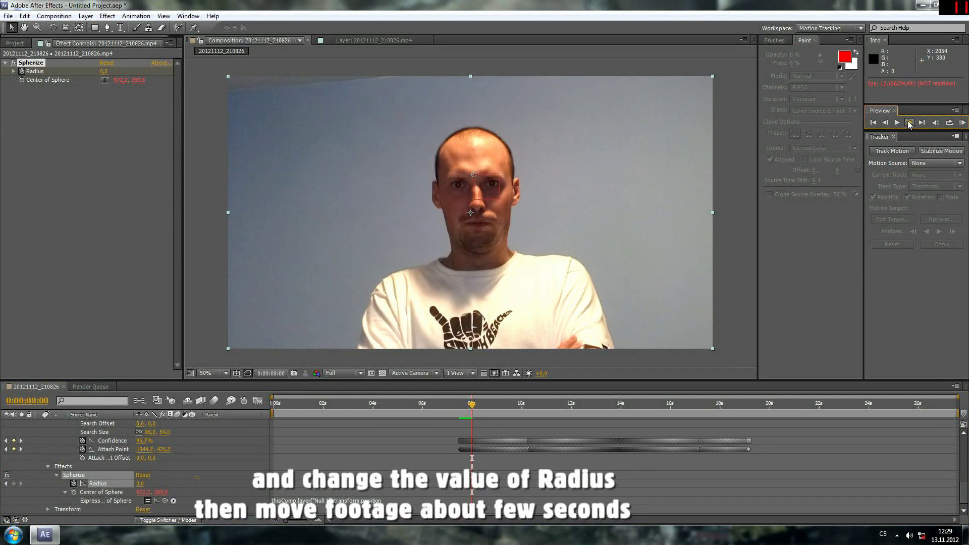
left_click(909, 123)
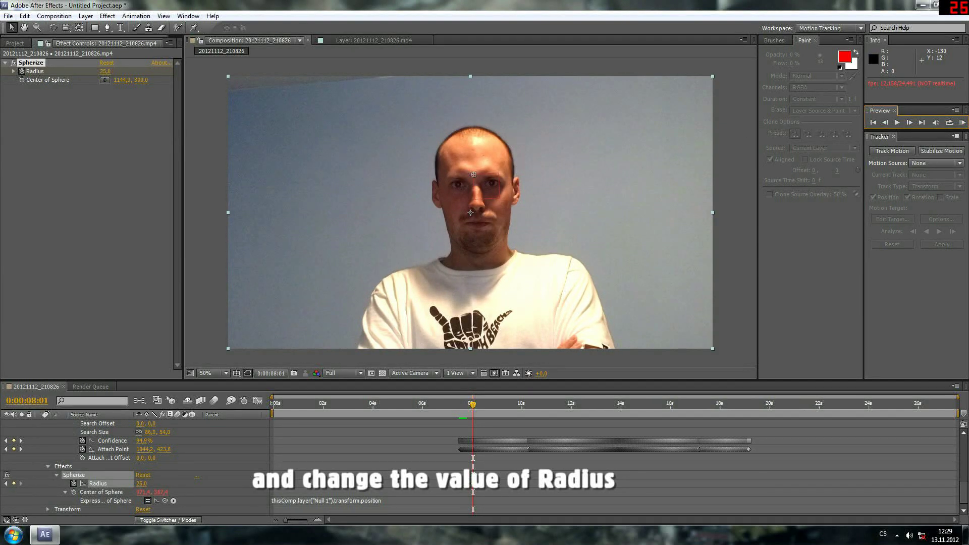
Raise the Spherize Radius at 0:00:08:01 to 75.
left_click_drag(104, 71, 107, 71)
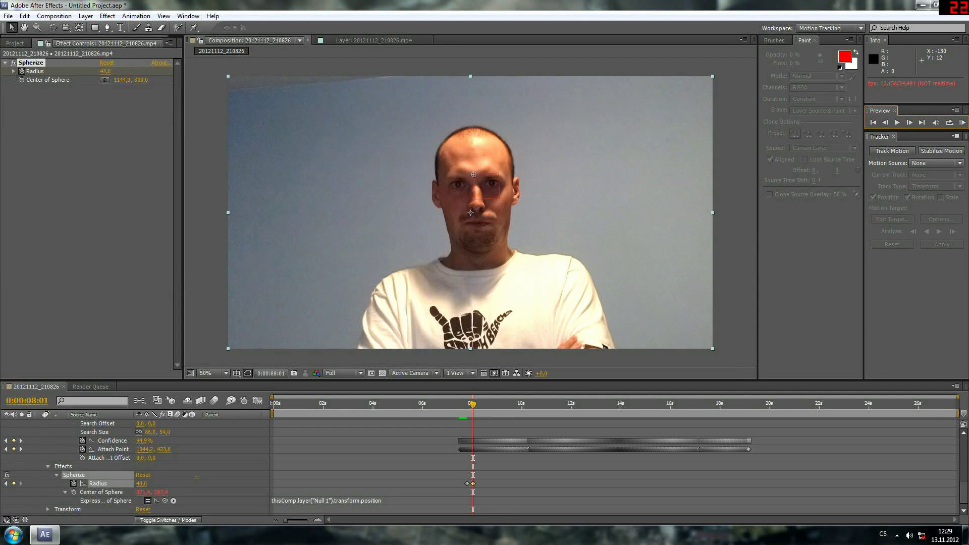
left_click(133, 78)
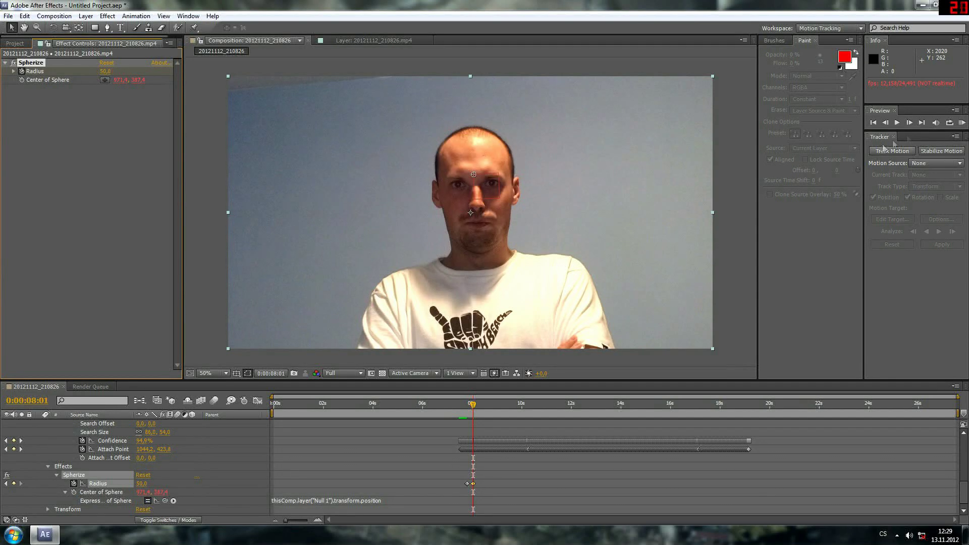
left_click(111, 71)
type("75")
key("Return")
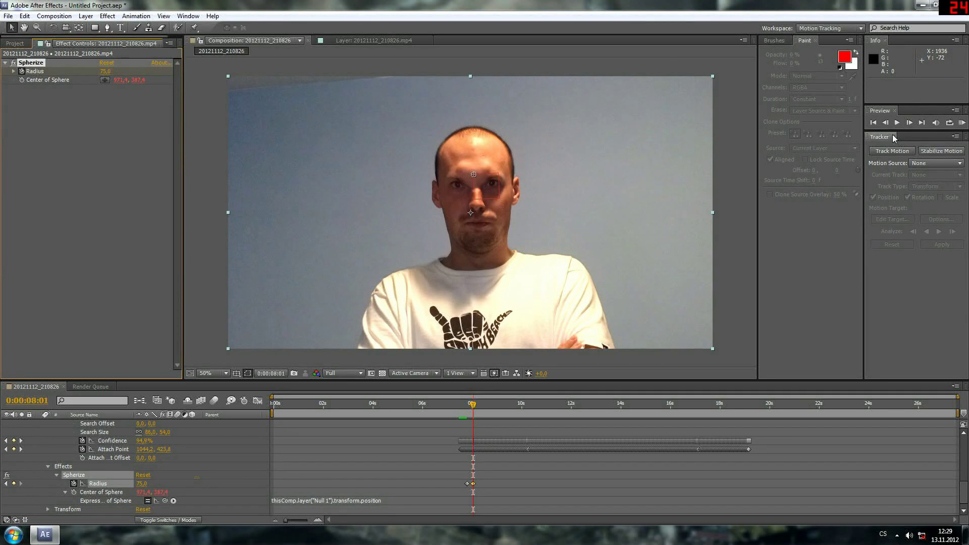
Find the end of the first breath and move the second Radius keyframe to 0:00:08:06.
left_click(909, 123)
left_click(909, 122)
left_click(909, 123)
left_click(909, 123)
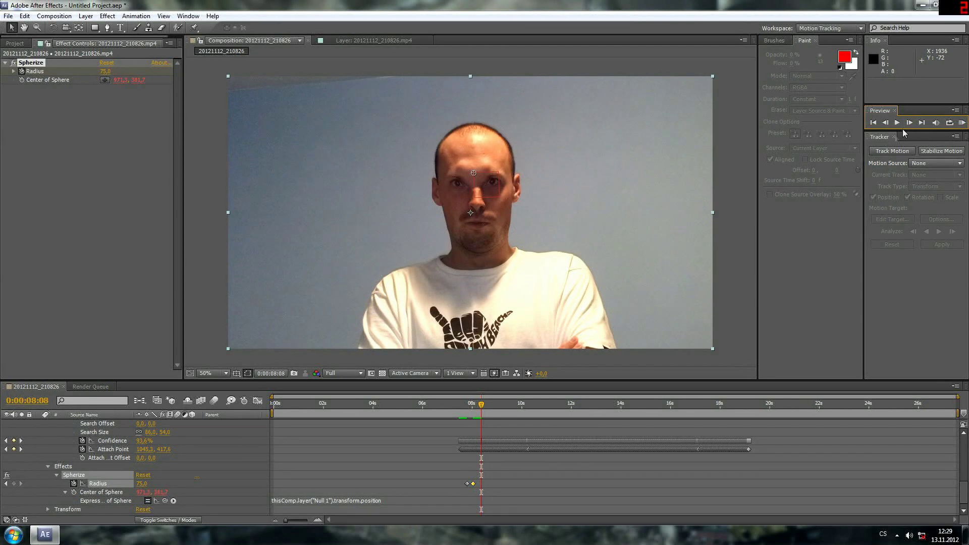
left_click(886, 124)
left_click(887, 124)
left_click_drag(474, 488, 480, 488)
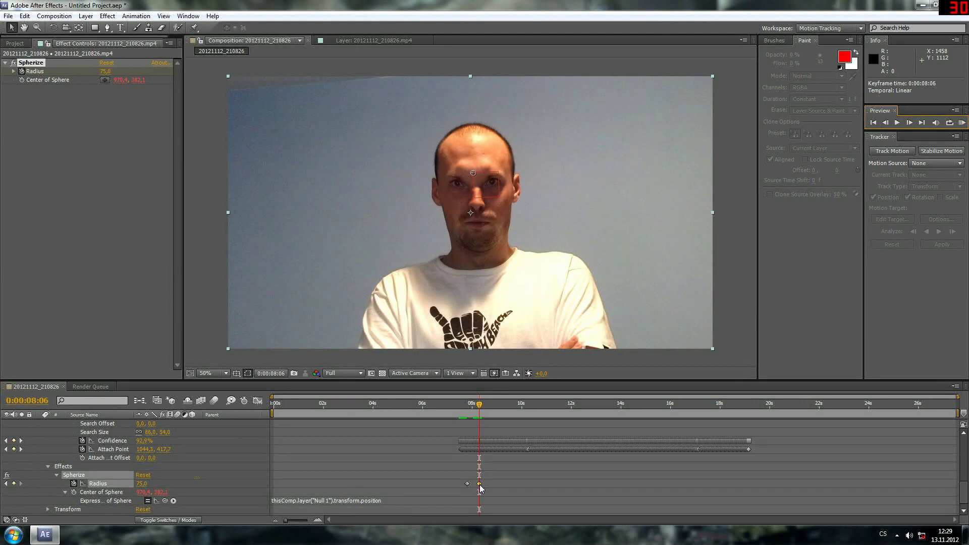
Advance to 0:00:09:00 and add a Spherize Radius keyframe that holds the current value.
left_click(910, 124)
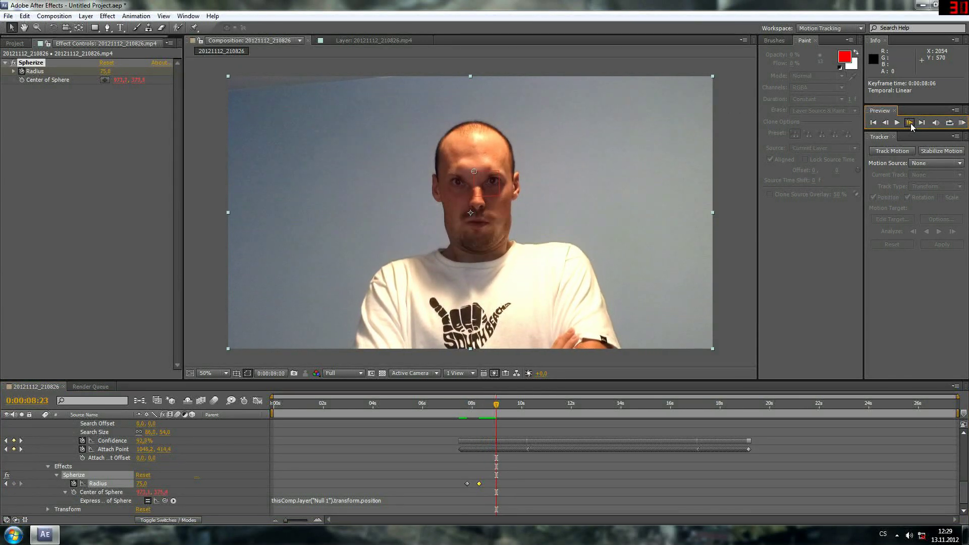
left_click(910, 125)
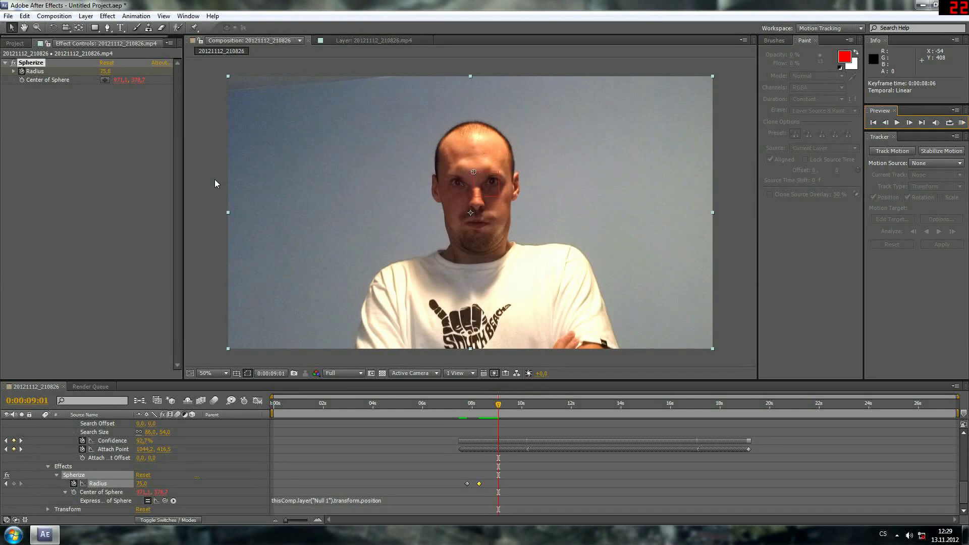
left_click(886, 123)
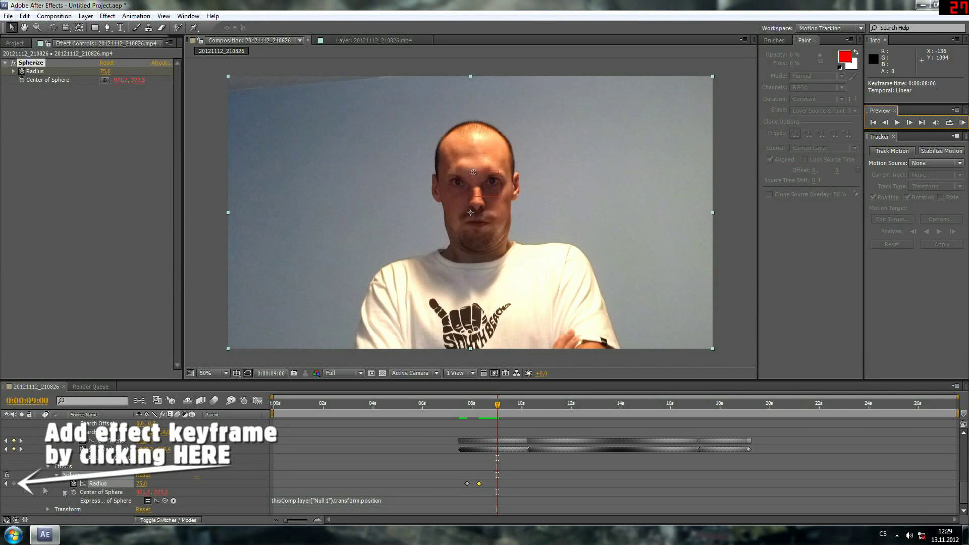
left_click(15, 484)
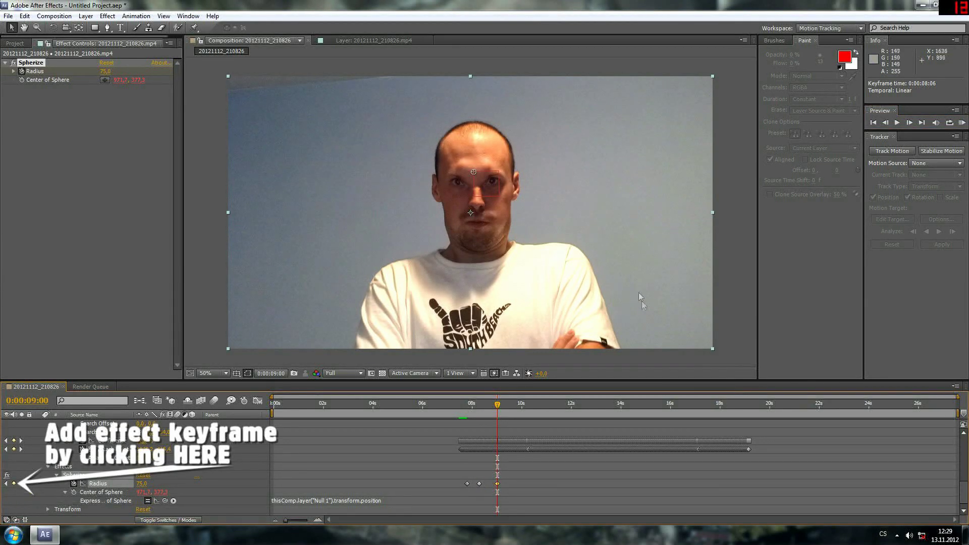
Step through the frames to 0:00:09:15 and set the Spherize Radius to 150 there.
left_click(910, 123)
left_click(910, 122)
left_click(910, 122)
left_click(910, 122)
left_click(910, 122)
left_click(910, 122)
left_click(910, 123)
left_click(910, 122)
left_click(910, 122)
left_click(910, 122)
left_click(910, 122)
left_click(910, 122)
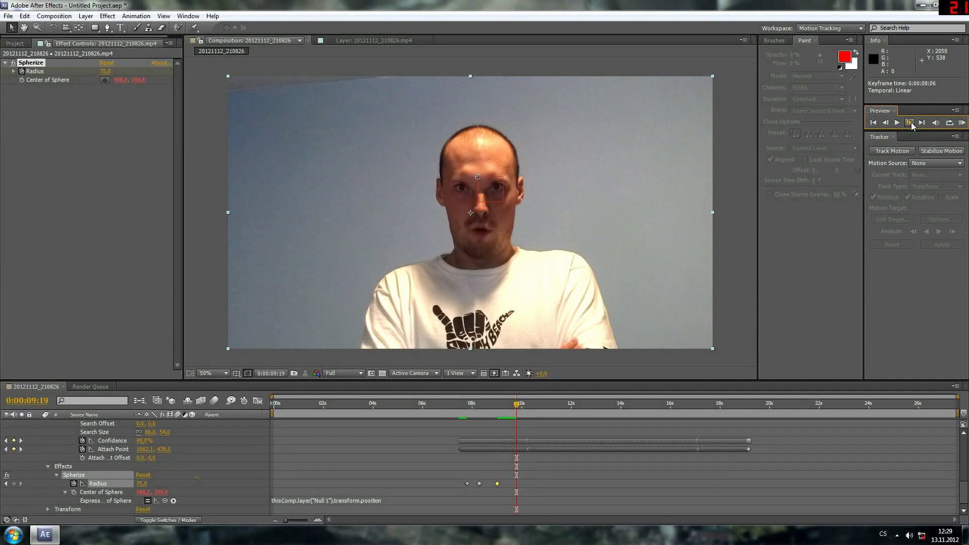
left_click(885, 122)
left_click(885, 123)
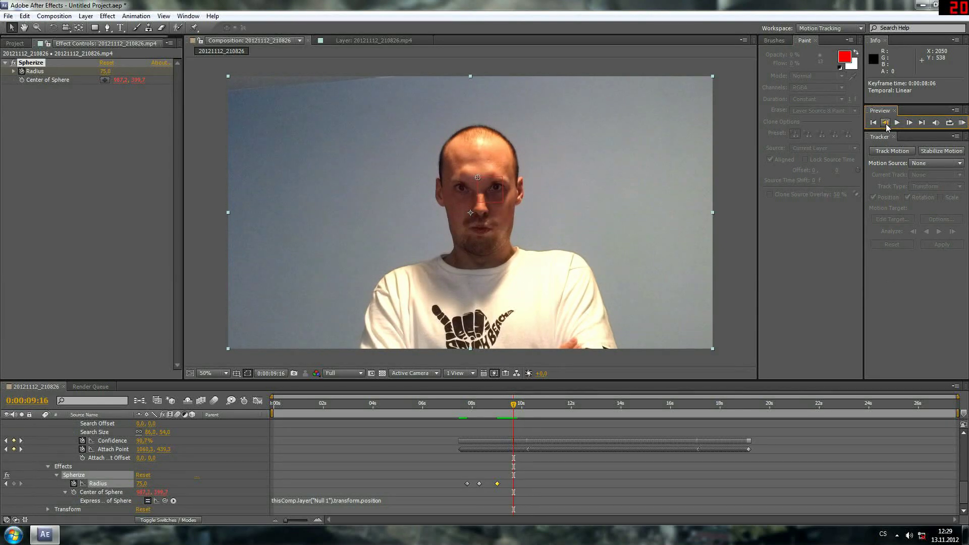
left_click(886, 124)
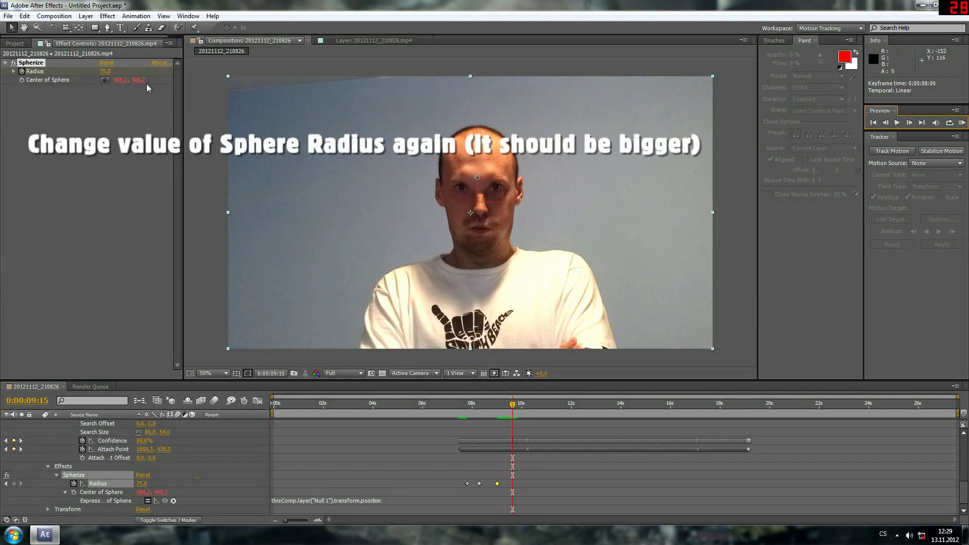
left_click(105, 71)
type("150")
key("Return")
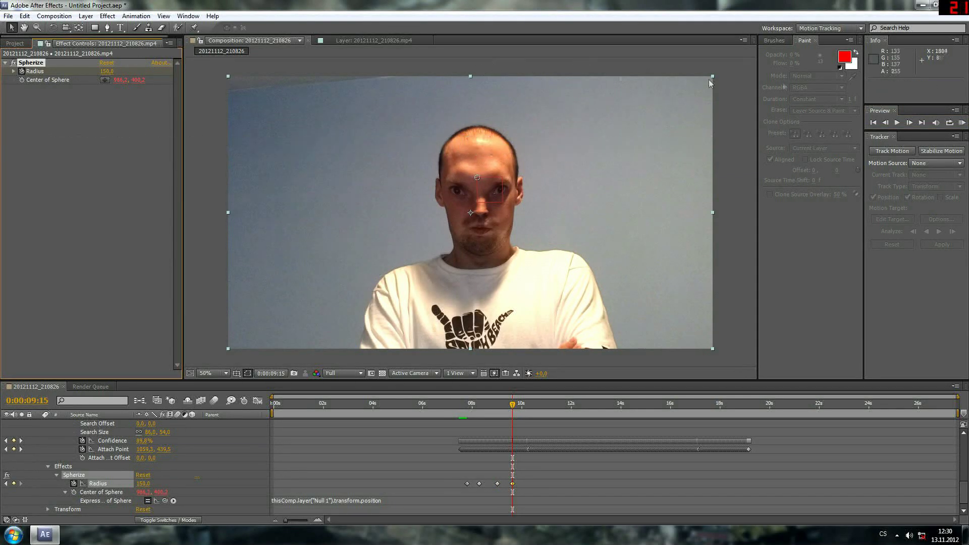
Advance to 0:00:10:05 and add a Spherize Radius keyframe holding the value of 150.
left_click(910, 123)
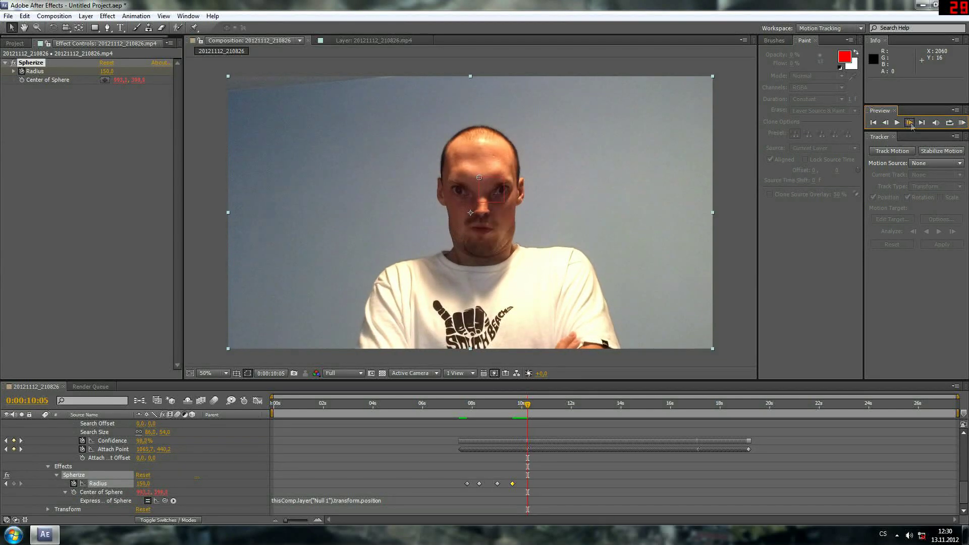
left_click(886, 122)
left_click(909, 123)
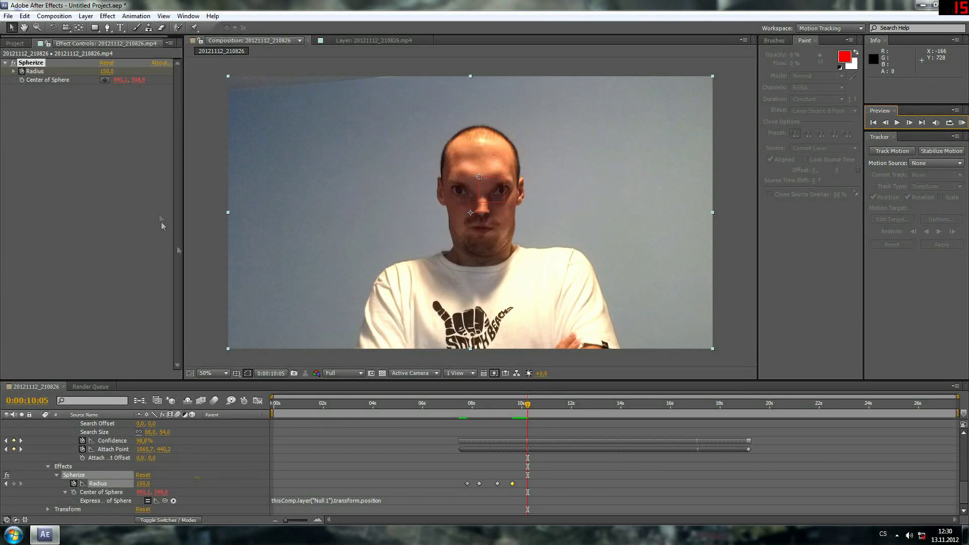
left_click(15, 484)
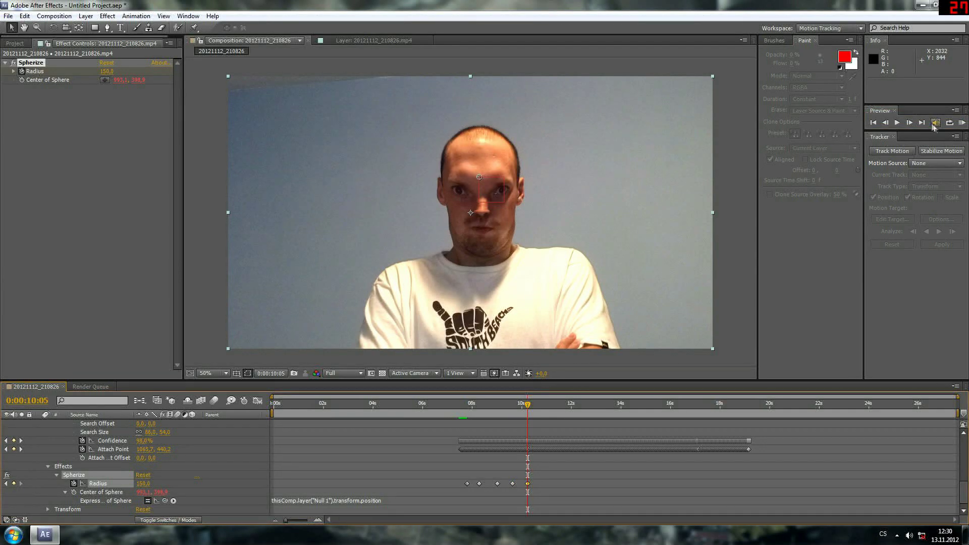
Step through the frames to 0:00:11:03, try a Spherize Radius of 250, and settle on 220.
left_click(909, 122)
left_click(909, 122)
left_click(910, 122)
left_click(909, 122)
left_click(910, 122)
left_click(910, 122)
left_click(910, 122)
left_click(910, 122)
left_click(910, 123)
left_click(911, 122)
left_click(910, 122)
left_click(910, 122)
left_click(910, 123)
left_click(910, 122)
left_click(909, 122)
left_click(910, 123)
left_click(910, 123)
left_click(910, 123)
left_click(909, 123)
left_click(910, 123)
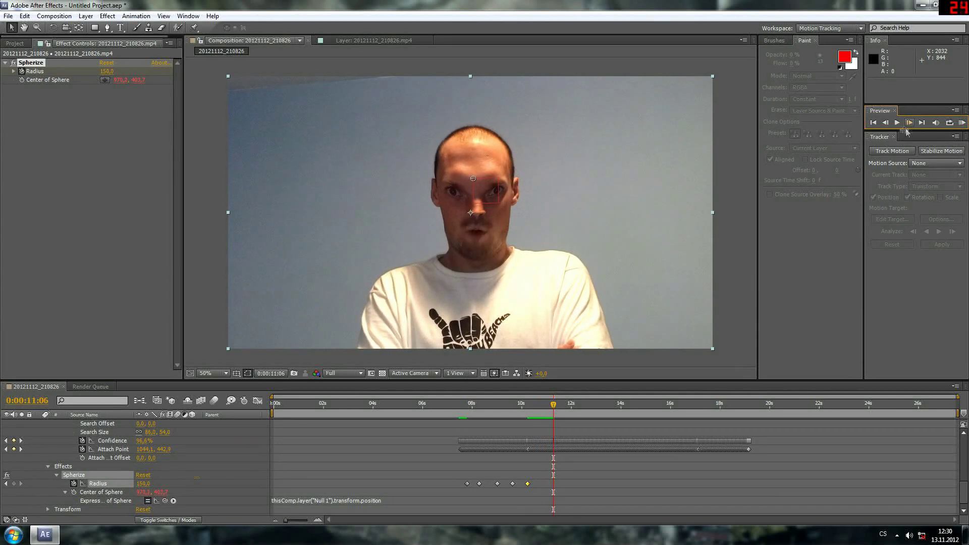
left_click(885, 126)
left_click(886, 126)
left_click(886, 127)
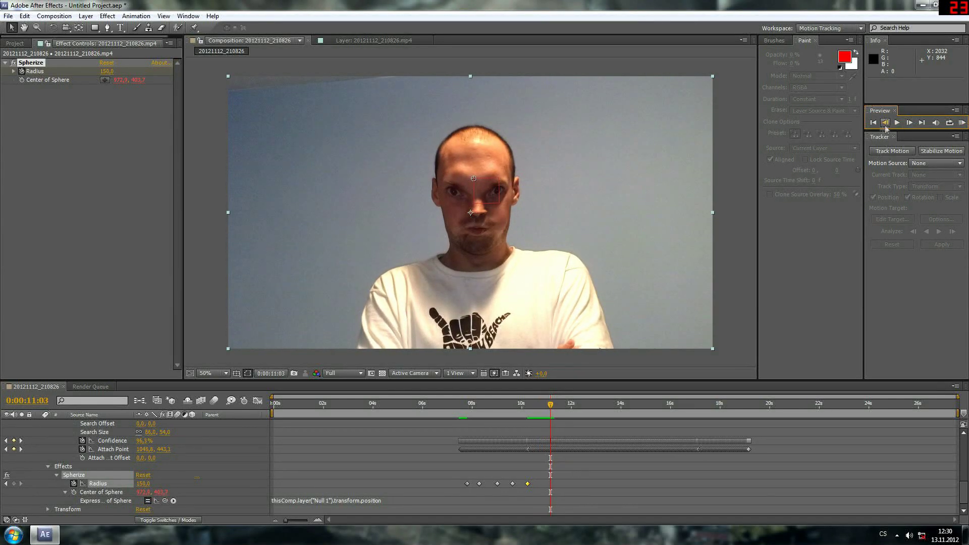
left_click(108, 72)
type("250")
key("Return")
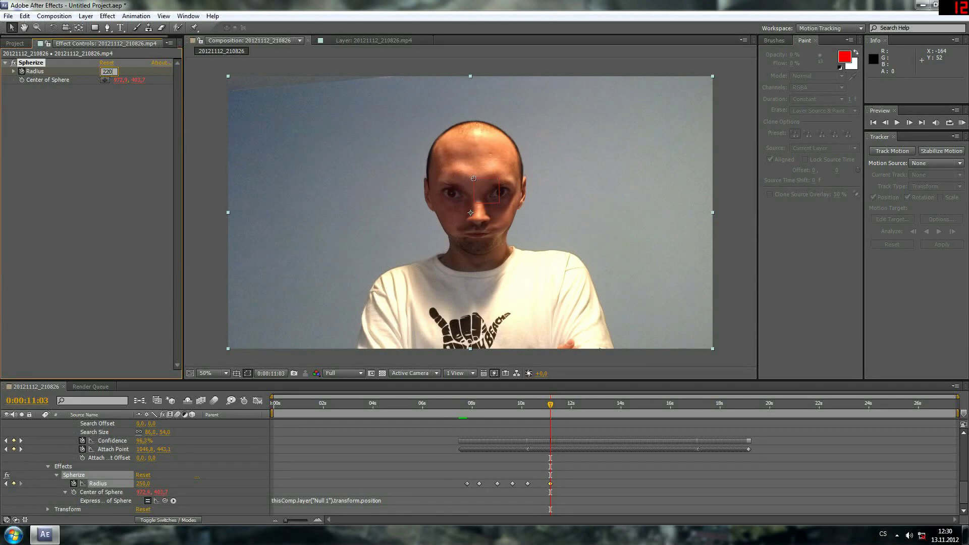
key("Return")
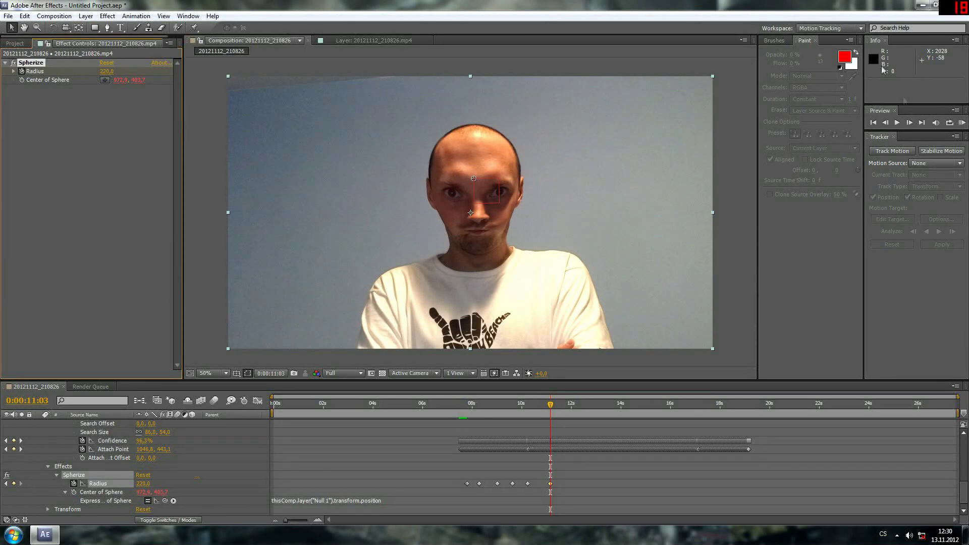
Advance frame by frame to 0:00:11:21 and add a Spherize Radius keyframe holding the value of 220.
left_click(909, 123)
left_click(909, 123)
left_click(910, 123)
left_click(909, 123)
left_click(909, 123)
left_click(909, 123)
left_click(909, 123)
left_click(909, 124)
left_click(909, 123)
left_click(909, 123)
left_click(909, 124)
left_click(909, 123)
left_click(909, 123)
left_click(909, 123)
left_click(909, 123)
left_click(909, 123)
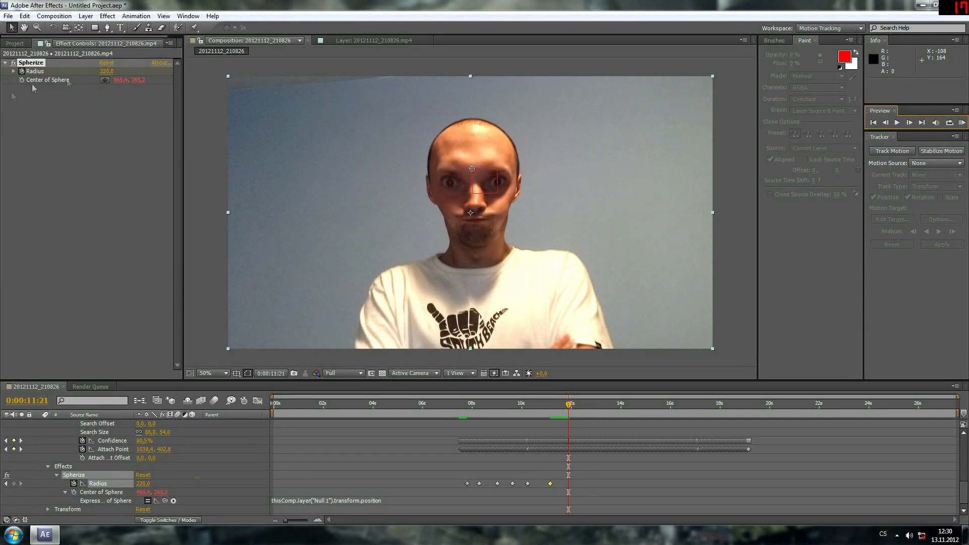
left_click(15, 483)
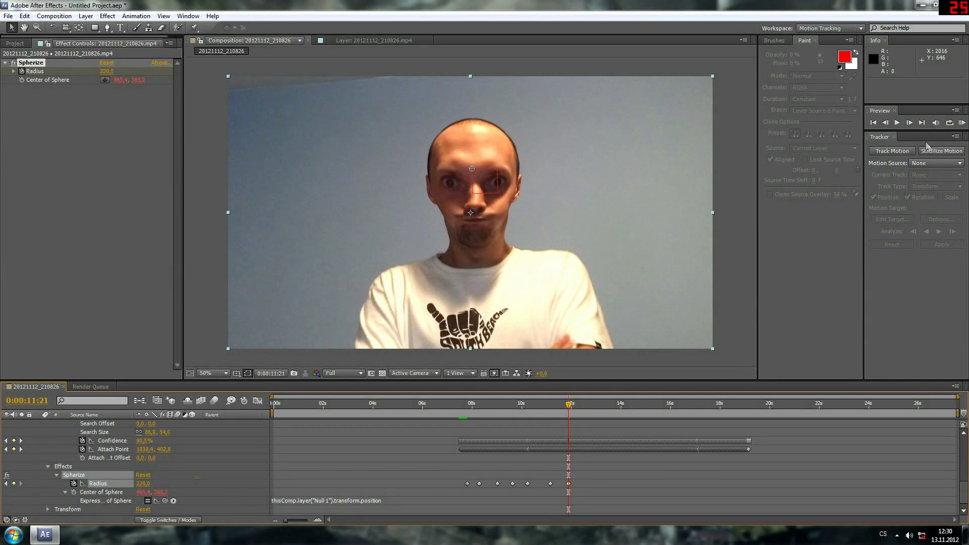
Step forward frame by frame to 0:00:19:03, examining how the head and cheeks move up to the end of the tracked range.
left_click(912, 122)
left_click(913, 122)
left_click(912, 122)
left_click(912, 123)
left_click(912, 122)
left_click(912, 122)
left_click(912, 122)
left_click(912, 122)
left_click(912, 122)
left_click(912, 122)
left_click(912, 122)
left_click(912, 122)
left_click(912, 122)
double_click(912, 122)
left_click(912, 123)
left_click(912, 122)
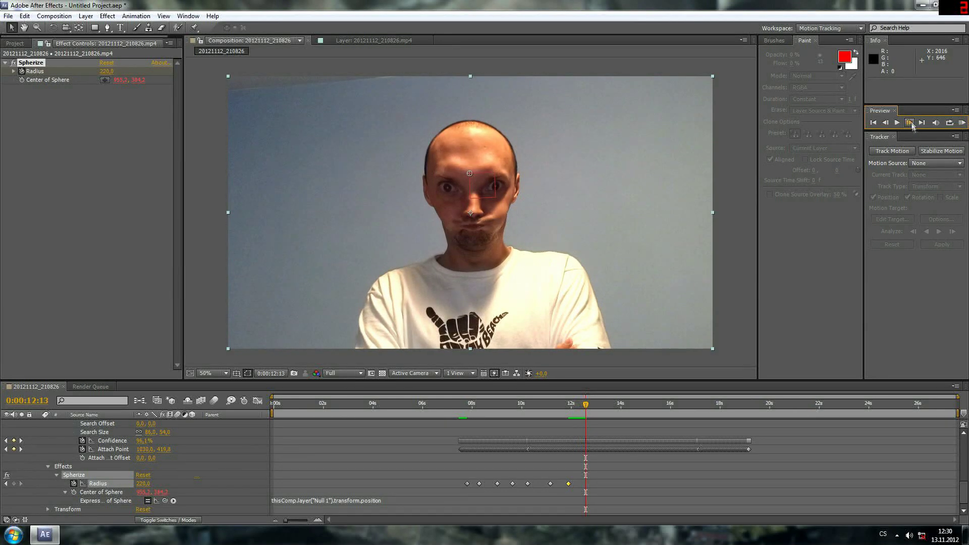
left_click(910, 123)
left_click(911, 123)
left_click(910, 123)
left_click(910, 123)
left_click(910, 123)
left_click(910, 123)
double_click(910, 123)
left_click(910, 124)
left_click(910, 123)
left_click(910, 123)
left_click(910, 123)
left_click(911, 123)
left_click(910, 123)
double_click(910, 123)
left_click(910, 123)
left_click(910, 123)
double_click(910, 123)
left_click(910, 123)
double_click(911, 123)
double_click(910, 123)
double_click(910, 123)
left_click(910, 124)
double_click(910, 123)
left_click(910, 123)
double_click(910, 123)
left_click(910, 123)
double_click(910, 123)
left_click(910, 123)
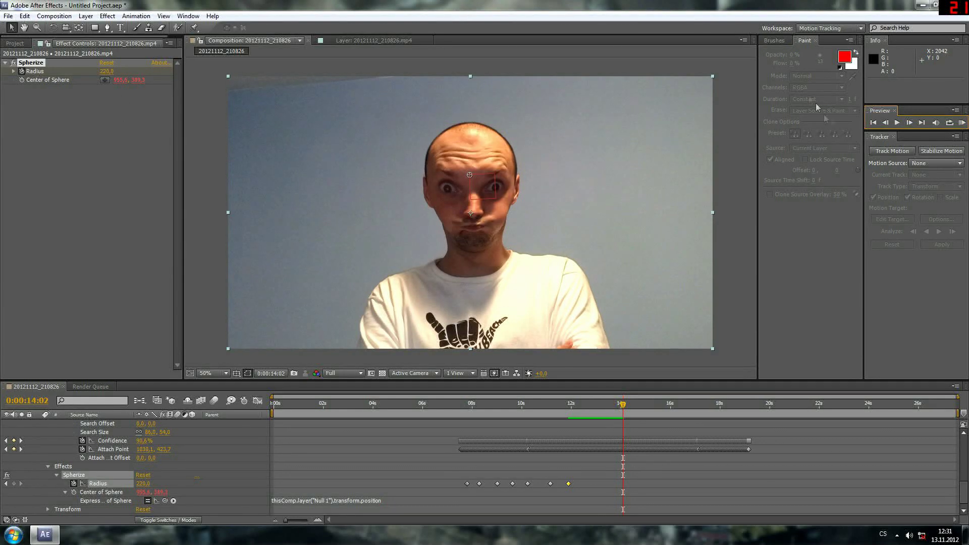
double_click(910, 123)
left_click(910, 123)
double_click(910, 123)
double_click(910, 123)
double_click(910, 123)
double_click(910, 123)
double_click(911, 123)
left_click(910, 123)
double_click(911, 123)
left_click(910, 123)
double_click(910, 123)
double_click(910, 123)
double_click(911, 124)
left_click(911, 124)
double_click(911, 124)
double_click(910, 123)
left_click(910, 123)
double_click(910, 124)
double_click(910, 123)
double_click(911, 123)
left_click(910, 123)
double_click(910, 124)
double_click(910, 123)
double_click(910, 123)
left_click(910, 123)
double_click(910, 123)
double_click(910, 123)
double_click(910, 123)
double_click(910, 123)
left_click(911, 123)
double_click(909, 123)
double_click(909, 123)
left_click(909, 124)
double_click(909, 123)
double_click(909, 123)
left_click(909, 123)
double_click(909, 123)
double_click(909, 123)
left_click(909, 123)
double_click(909, 123)
double_click(909, 123)
left_click(910, 123)
double_click(909, 123)
left_click(909, 123)
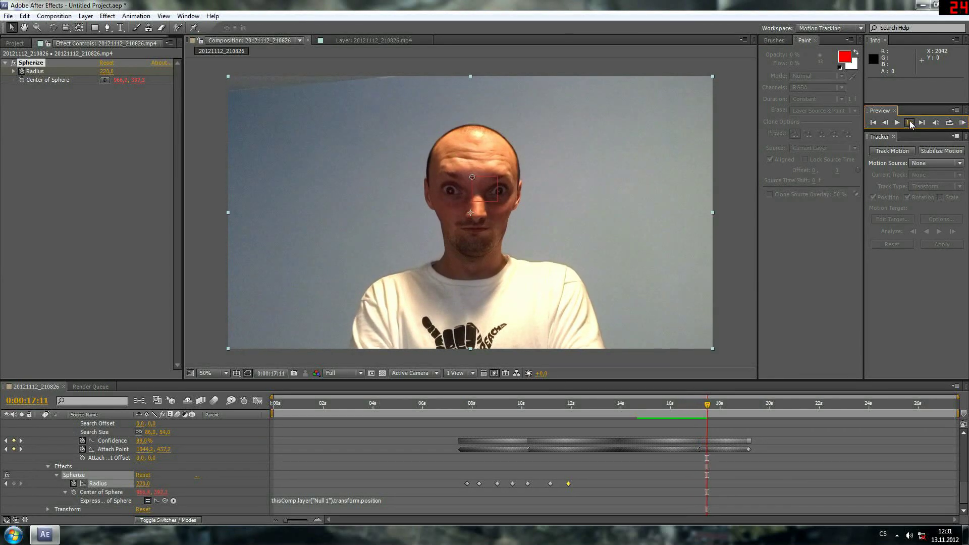
double_click(909, 123)
left_click(909, 123)
double_click(909, 123)
double_click(909, 123)
left_click(909, 123)
double_click(909, 124)
double_click(909, 123)
double_click(909, 124)
double_click(910, 123)
double_click(909, 124)
double_click(909, 123)
left_click(909, 124)
double_click(909, 123)
left_click(909, 123)
double_click(909, 123)
double_click(909, 124)
left_click(910, 123)
double_click(909, 123)
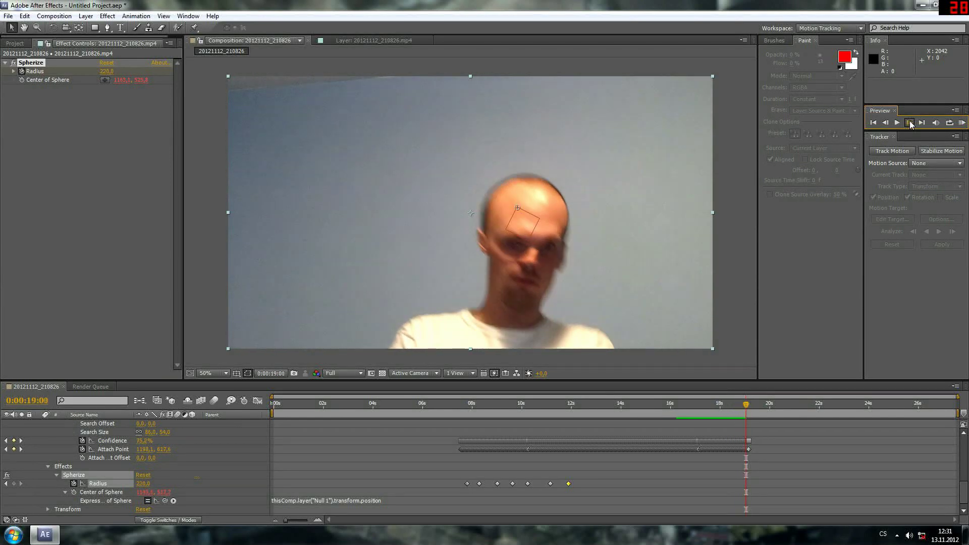
double_click(909, 123)
left_click(909, 123)
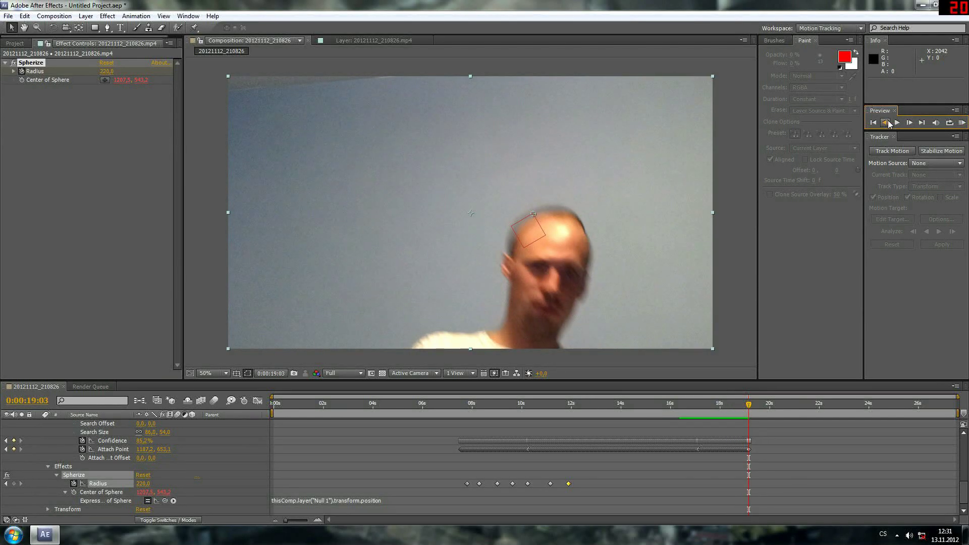
Step back frame by frame to 0:00:16:19, examining the face for the moment where the last inflation should peak.
double_click(889, 123)
left_click(888, 123)
double_click(889, 123)
left_click(889, 122)
double_click(888, 123)
left_click(889, 122)
double_click(888, 122)
left_click(889, 123)
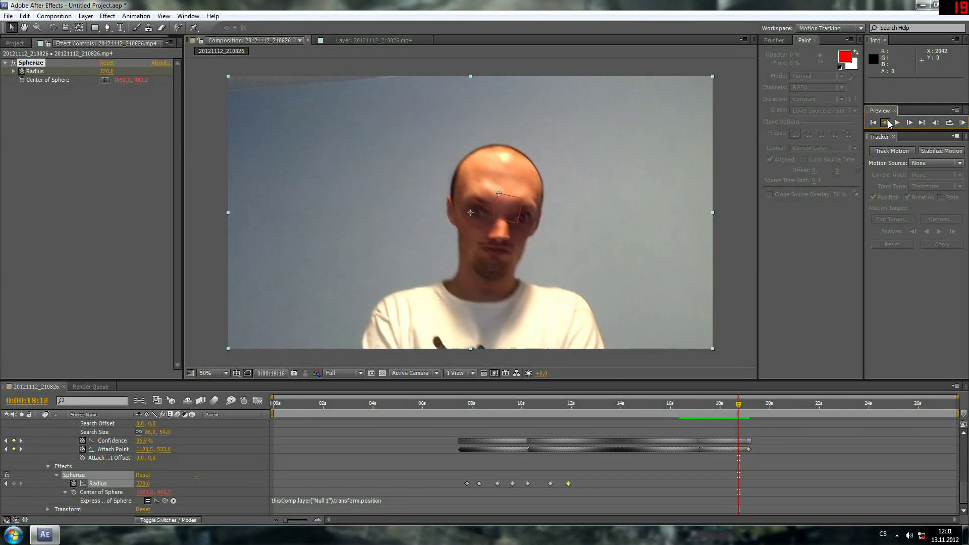
double_click(888, 123)
double_click(888, 123)
double_click(889, 122)
left_click(888, 123)
double_click(888, 123)
left_click(888, 123)
double_click(888, 123)
double_click(888, 122)
left_click(889, 123)
double_click(889, 123)
double_click(889, 122)
left_click(889, 123)
double_click(888, 123)
left_click(888, 122)
double_click(889, 123)
left_click(888, 123)
double_click(889, 122)
left_click(889, 122)
double_click(889, 123)
left_click(888, 123)
double_click(889, 122)
left_click(889, 123)
double_click(889, 123)
left_click(888, 123)
double_click(888, 123)
left_click(888, 123)
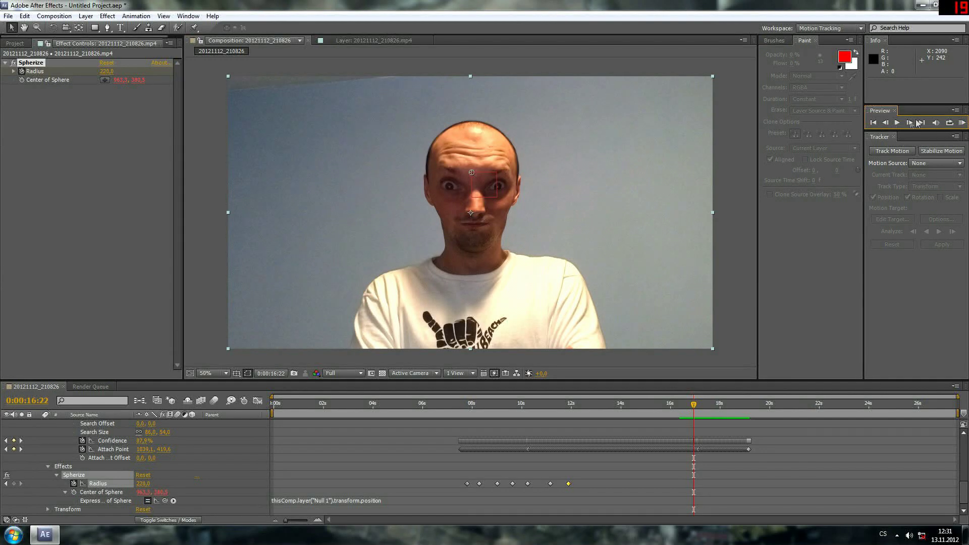
left_click(887, 123)
left_click(887, 123)
left_click(887, 123)
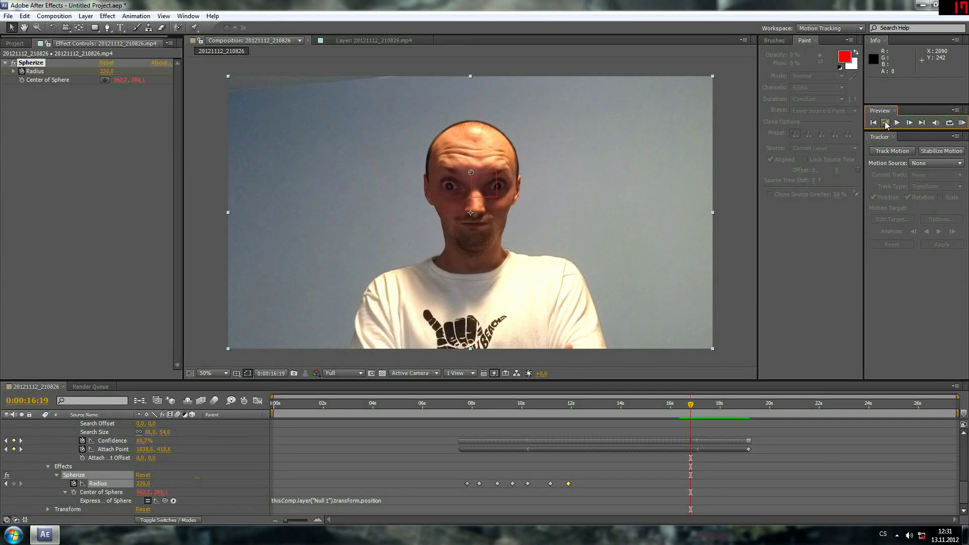
Step through the frames to 0:00:17:09 and set the Spherize Radius to 430 there.
double_click(911, 123)
left_click(911, 123)
double_click(912, 123)
left_click(911, 122)
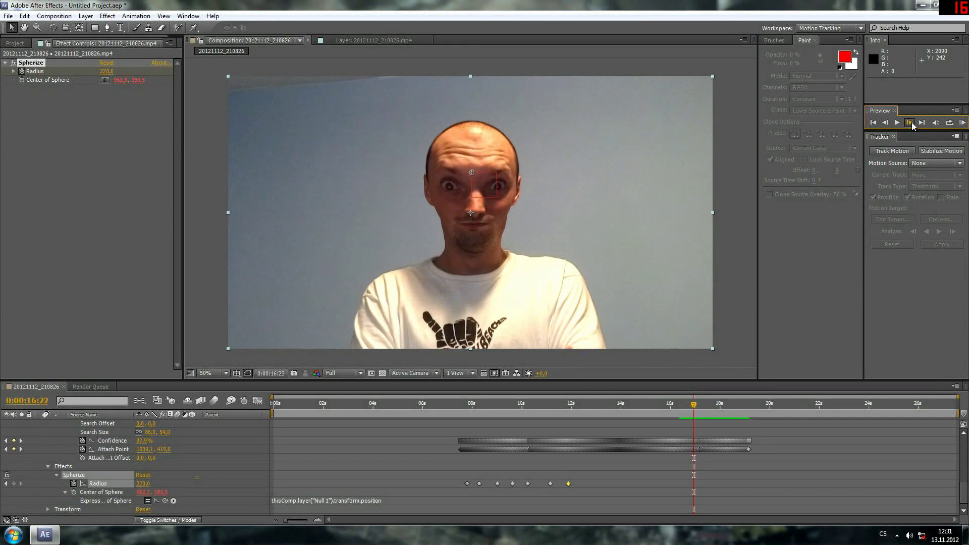
double_click(911, 122)
double_click(911, 122)
left_click(911, 122)
double_click(911, 122)
double_click(910, 122)
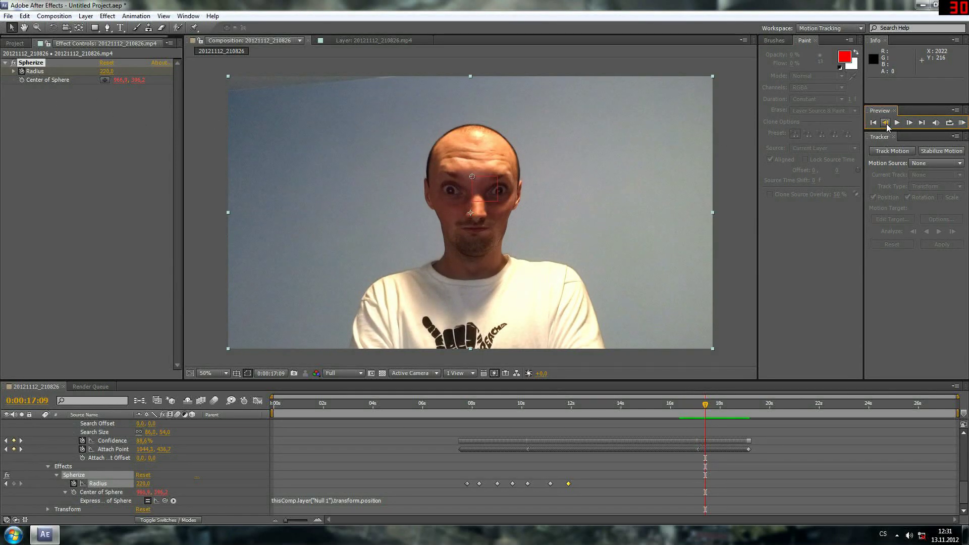
left_click(106, 71)
type("4")
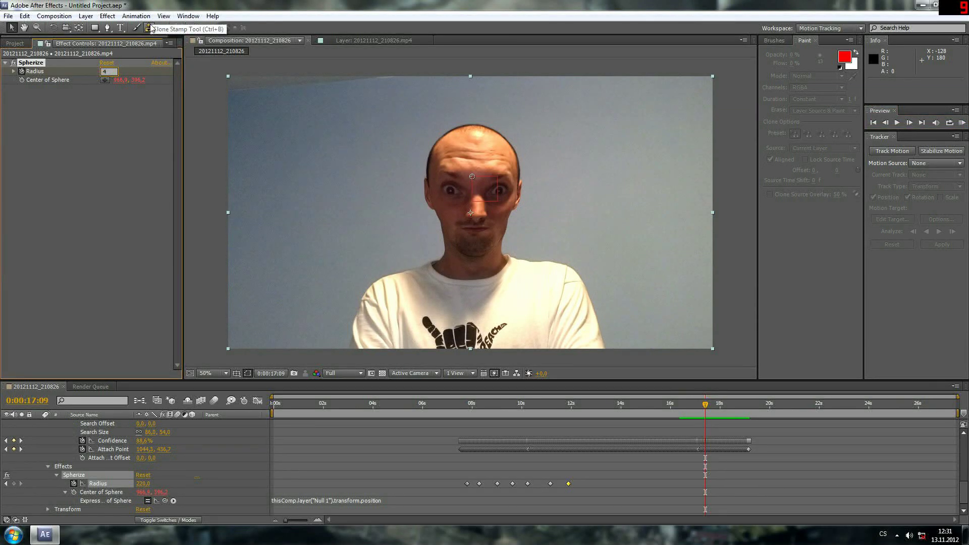
type("30")
key("Return")
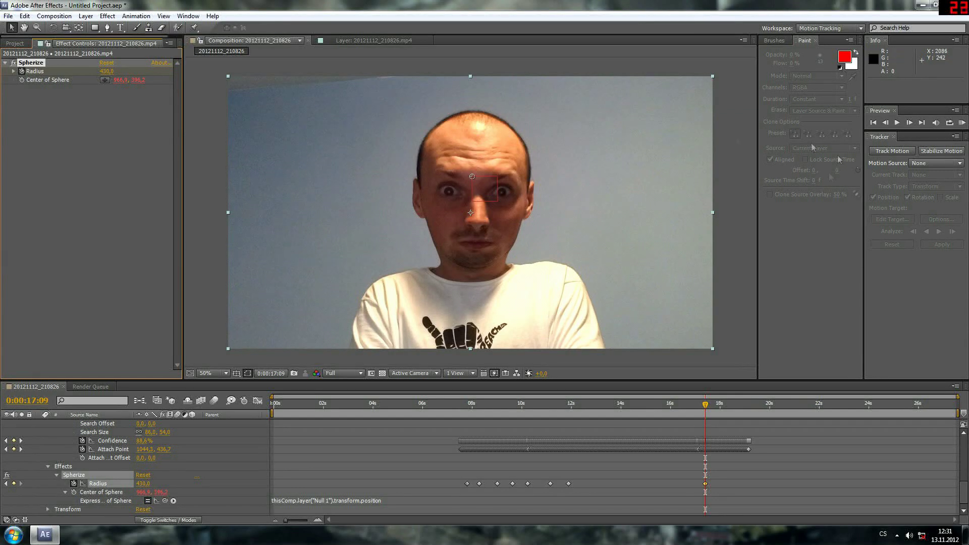
Step forward frame by frame to 0:00:18:23, examining how well the sphere centre follows the tilting head.
left_click(910, 123)
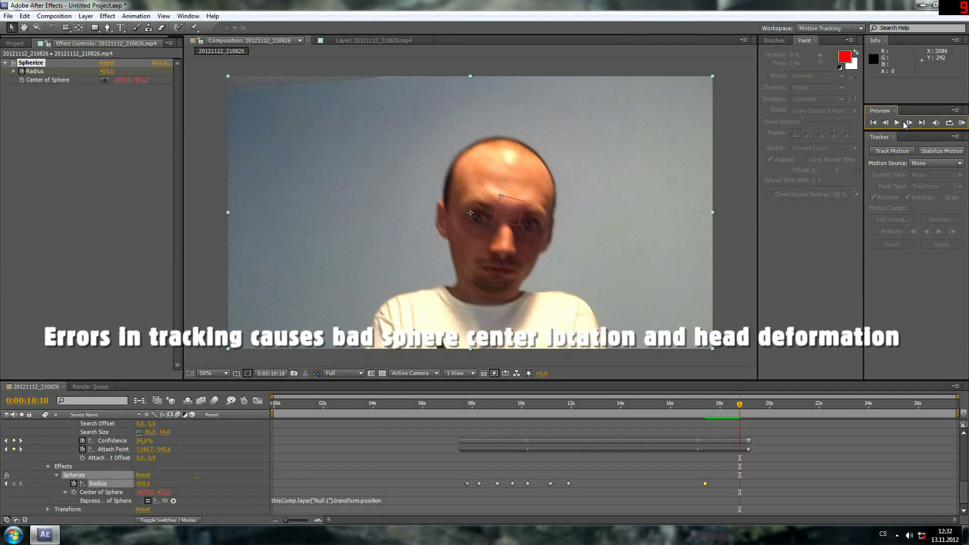
left_click(908, 123)
left_click(908, 123)
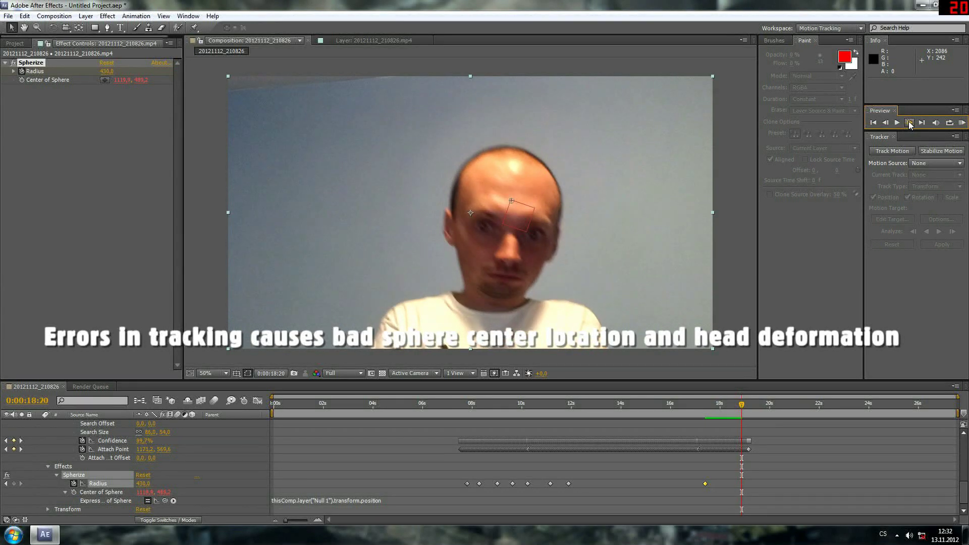
left_click(909, 122)
left_click(908, 122)
left_click(908, 123)
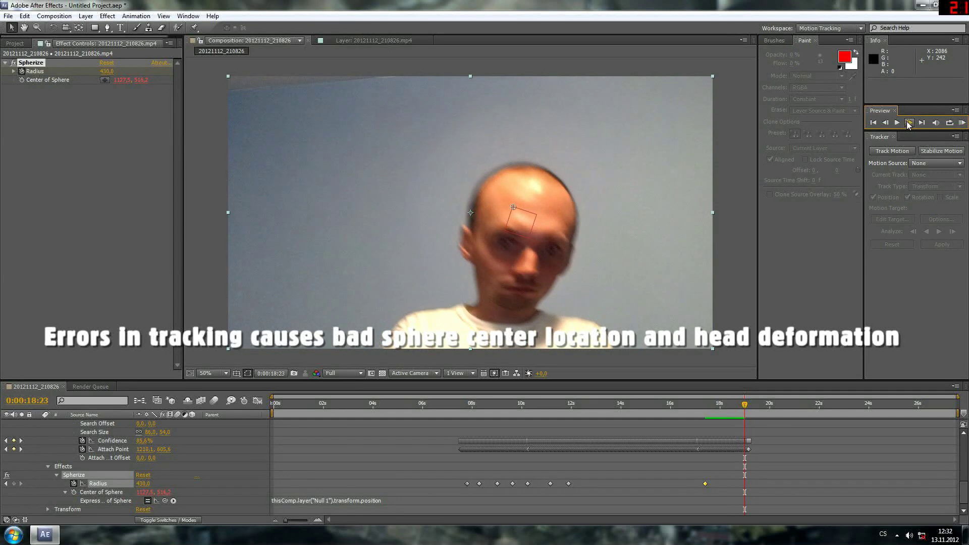
At 0:00:19:03, move Null 1's Position point from above the head down onto the middle of the forehead.
scroll(105, 466, "up", 5)
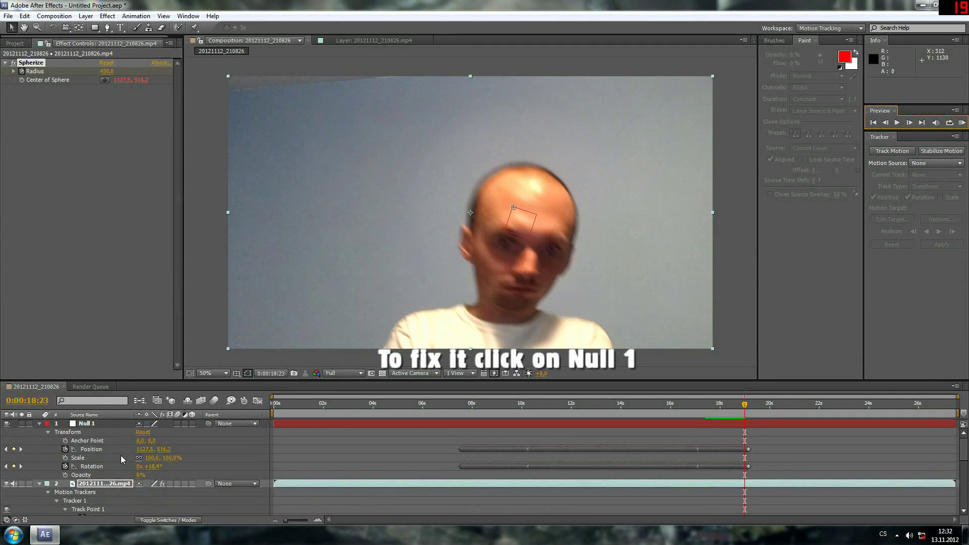
left_click(92, 449)
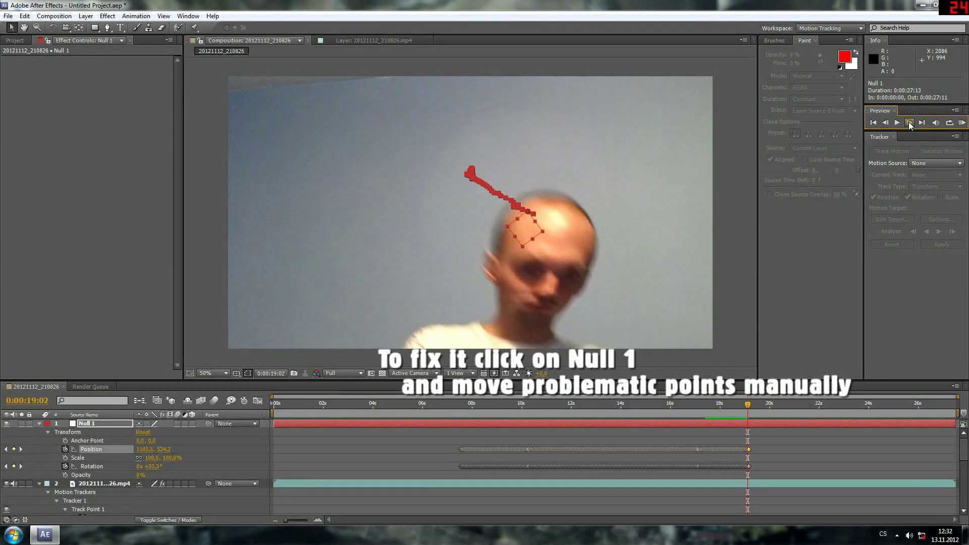
left_click(909, 123)
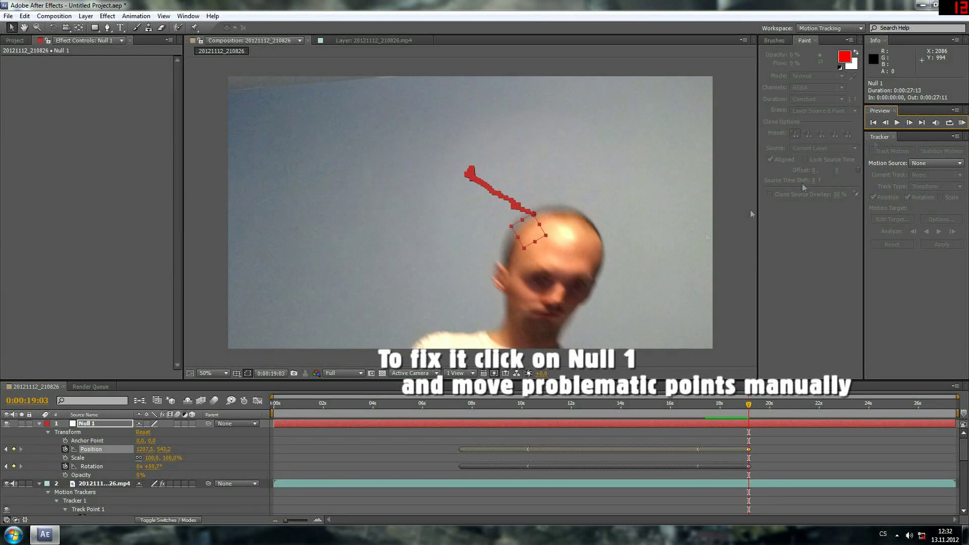
left_click(536, 214)
left_click(535, 214)
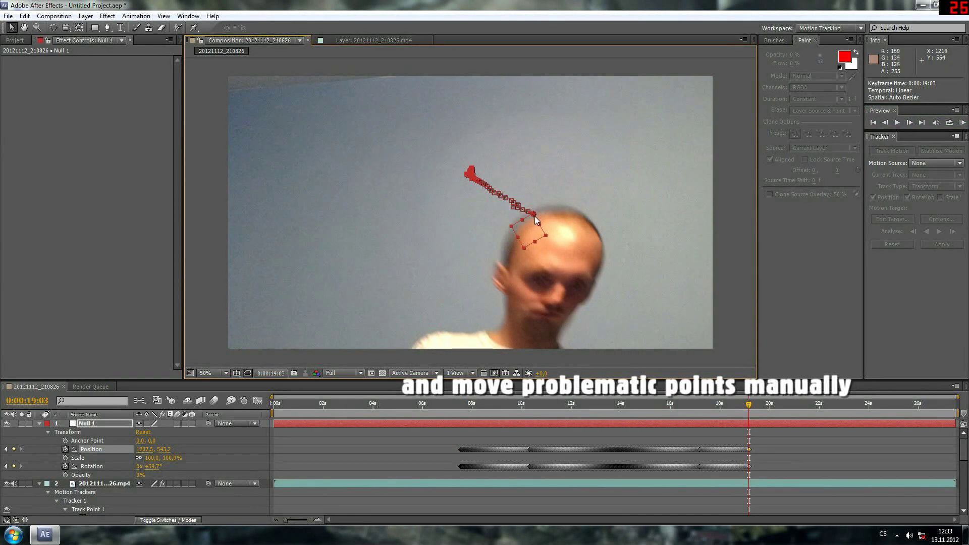
left_click_drag(534, 216, 556, 253)
Move Null 1's path point for 0:00:19:02 onto the forehead at X 1279,5 Y 660,2 and advance to 0:00:19:04.
left_click(528, 212)
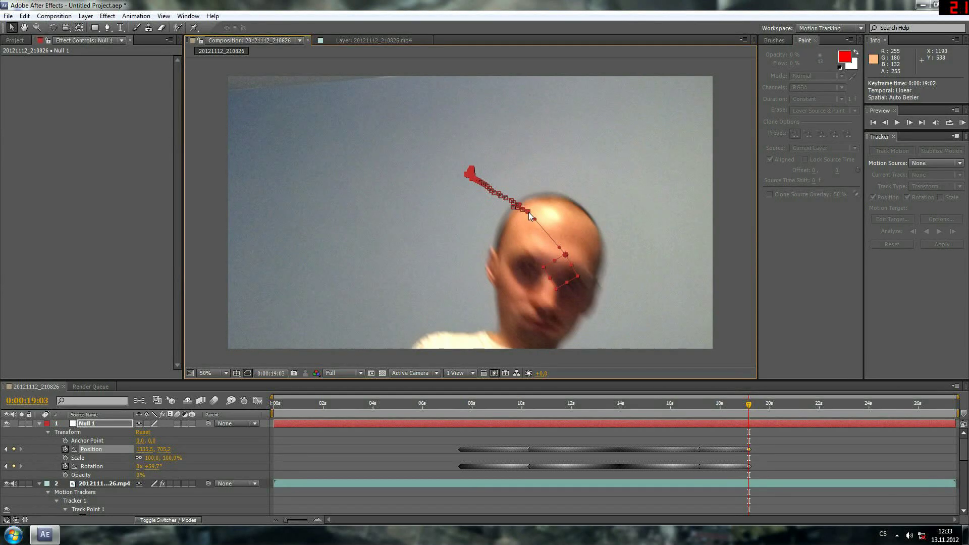
left_click_drag(528, 213, 552, 245)
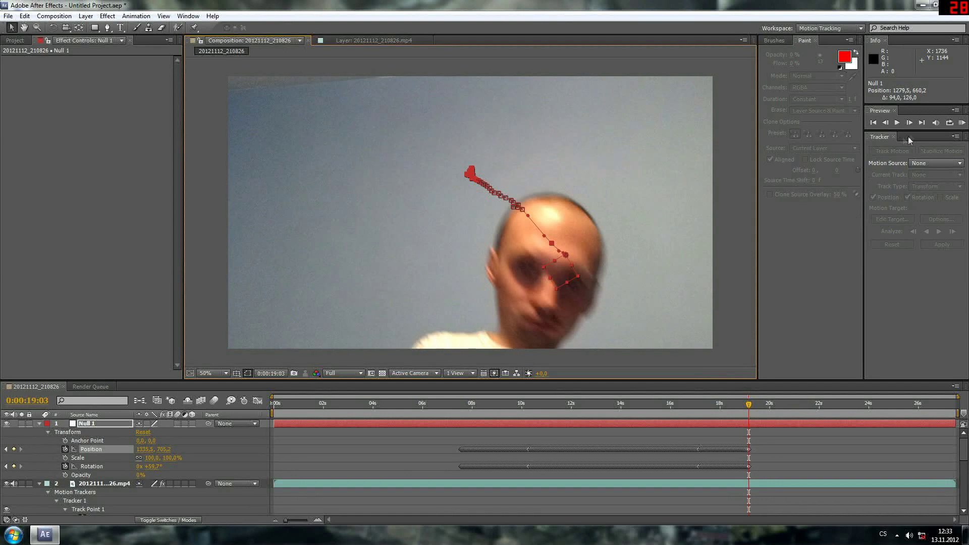
left_click(909, 123)
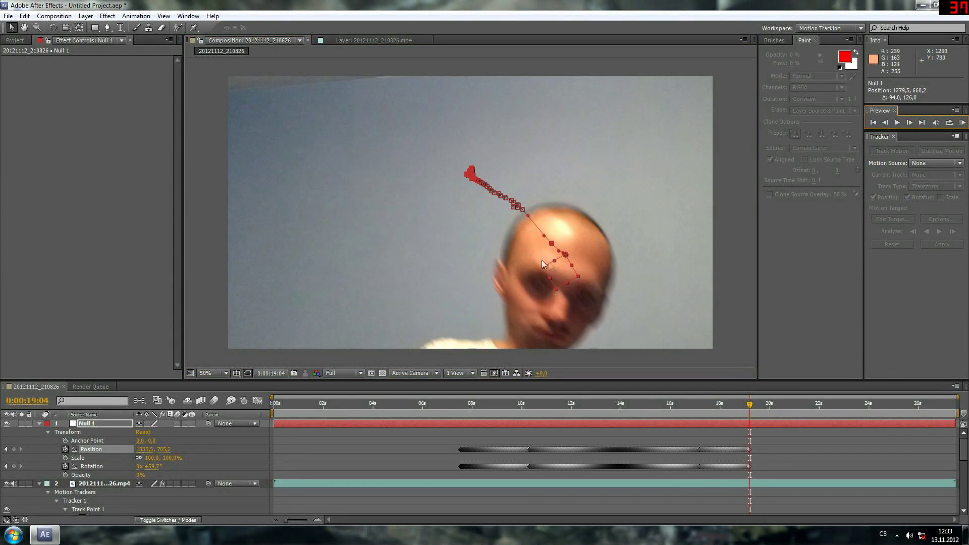
left_click(568, 258)
key("ctrl+z")
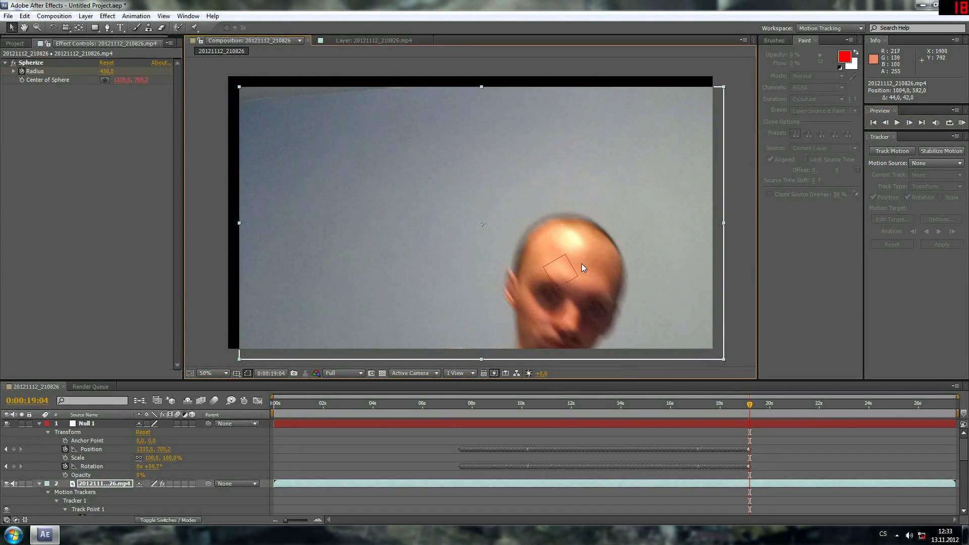
left_click_drag(577, 270, 567, 260)
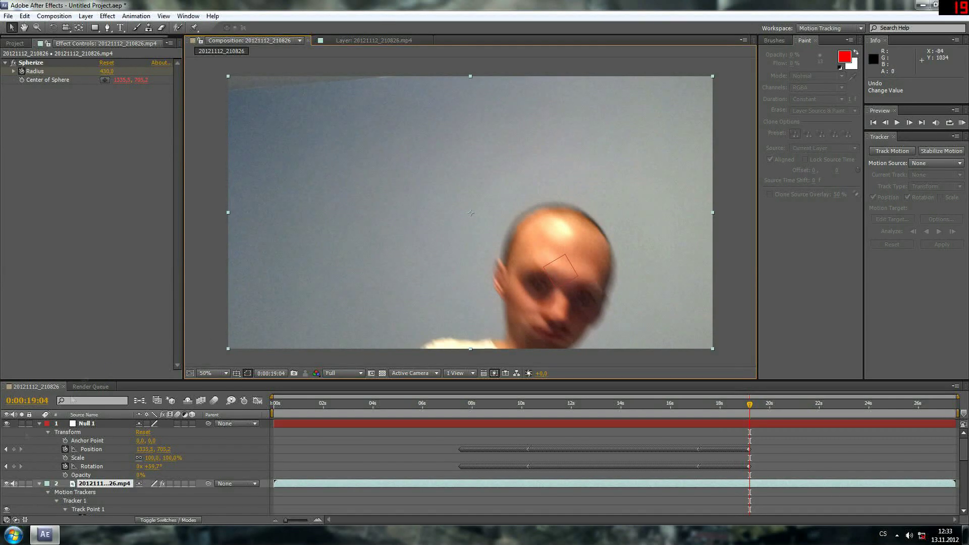
Reselect Null 1 and keyframe its Position at X 1383,5 Y 745,2 on 0:00:19:04 and X 1425,5 Y 817,2 on 0:00:19:06.
left_click(93, 467)
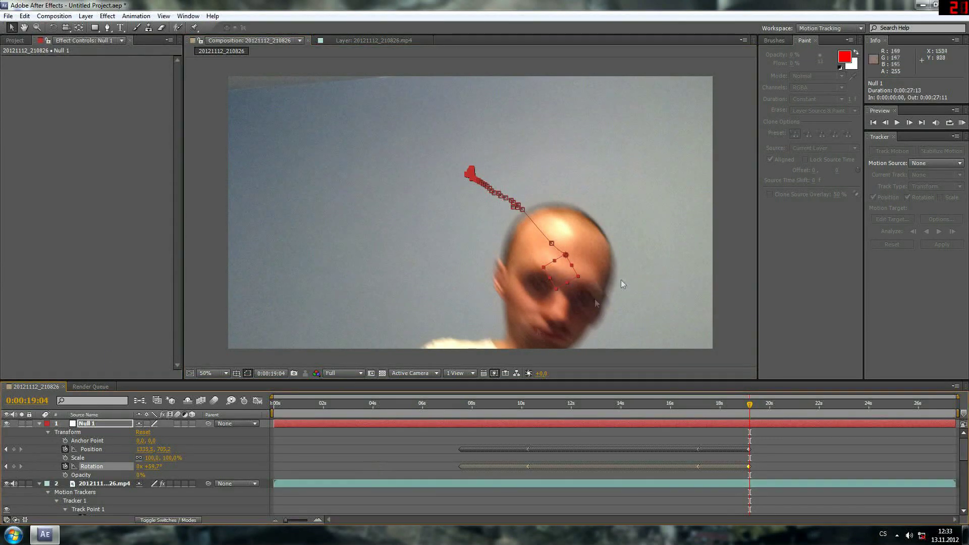
mouse_move(569, 259)
left_mouse_down()
mouse_move(588, 285)
mouse_move(568, 261)
mouse_move(579, 278)
mouse_move(579, 265)
left_mouse_up()
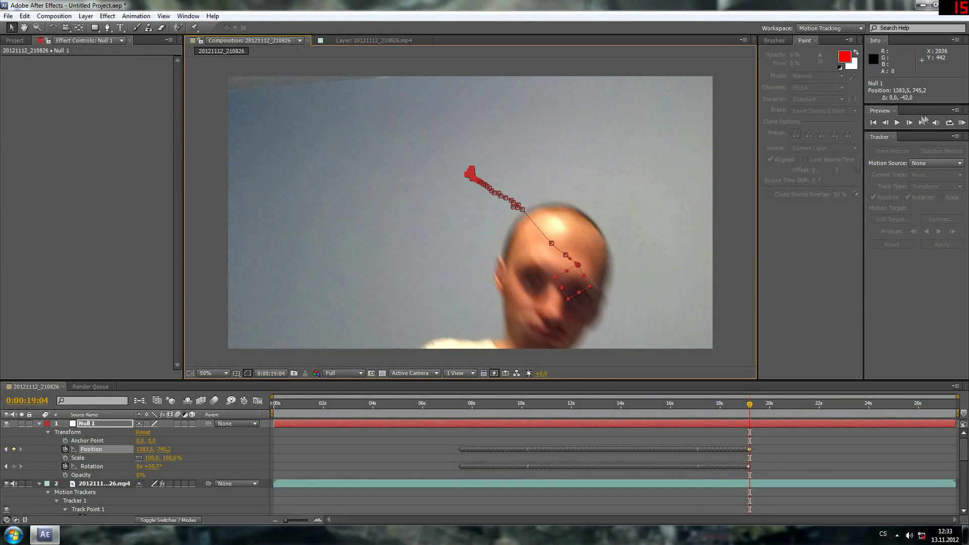
left_click(909, 124)
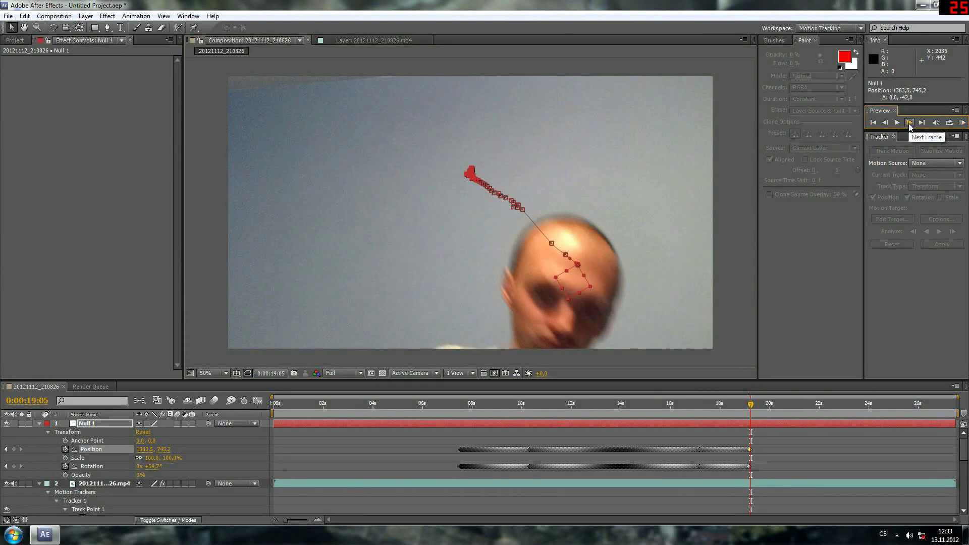
left_click(908, 122)
left_click_drag(579, 265, 592, 287)
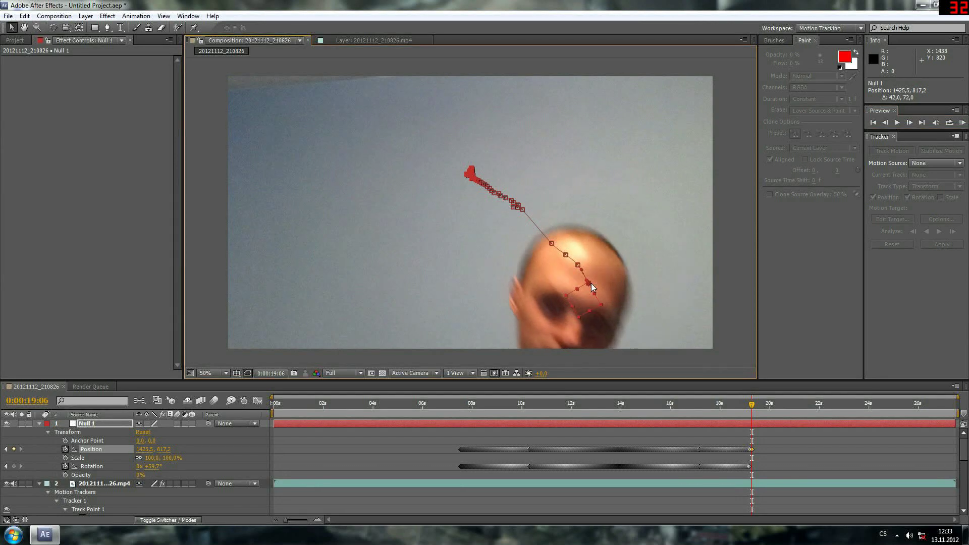
Keyframe Null 1's Position at X 1509,5 Y 963,2 on 0:00:19:08 and X 1609,5 Y 1067,2 on 0:00:19:11.
left_click(909, 123)
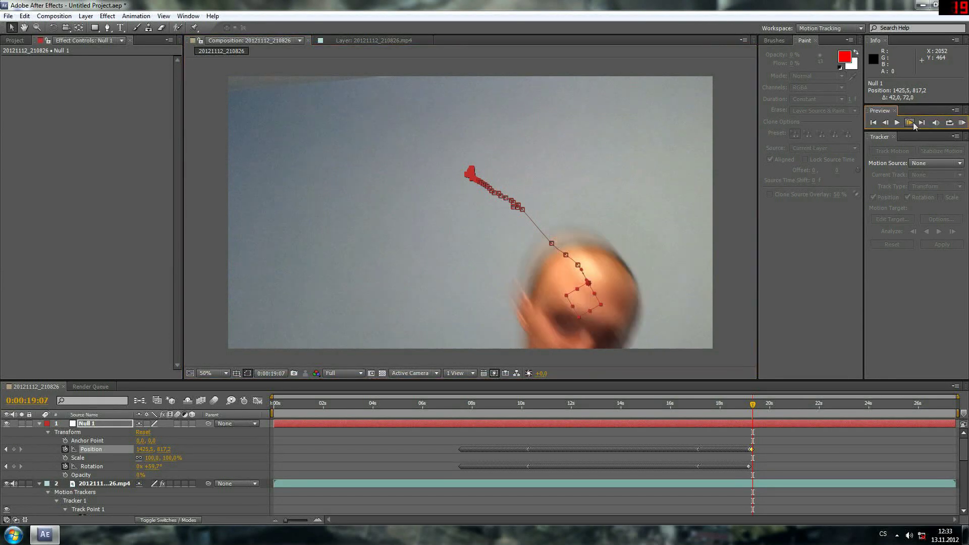
left_click(909, 122)
left_click_drag(589, 287, 612, 321)
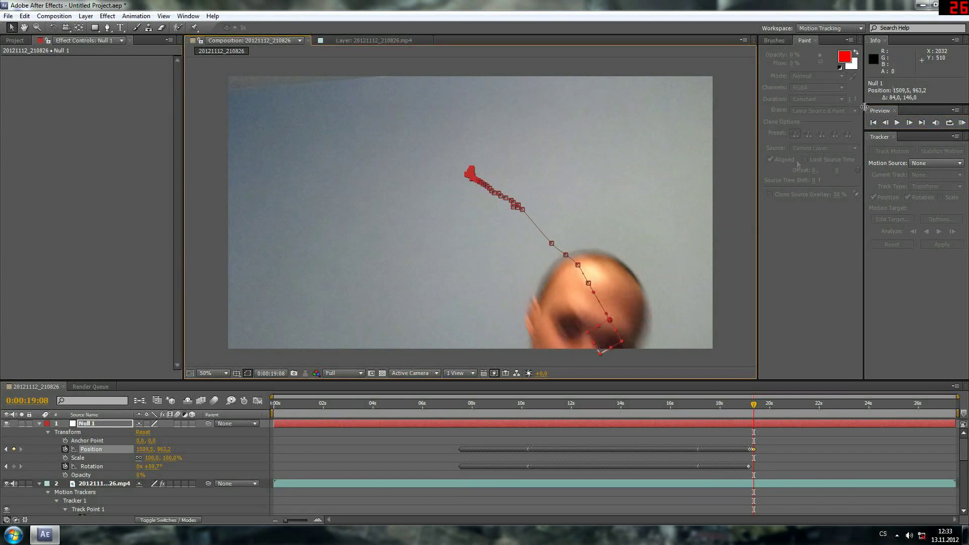
left_click(909, 123)
left_click(909, 122)
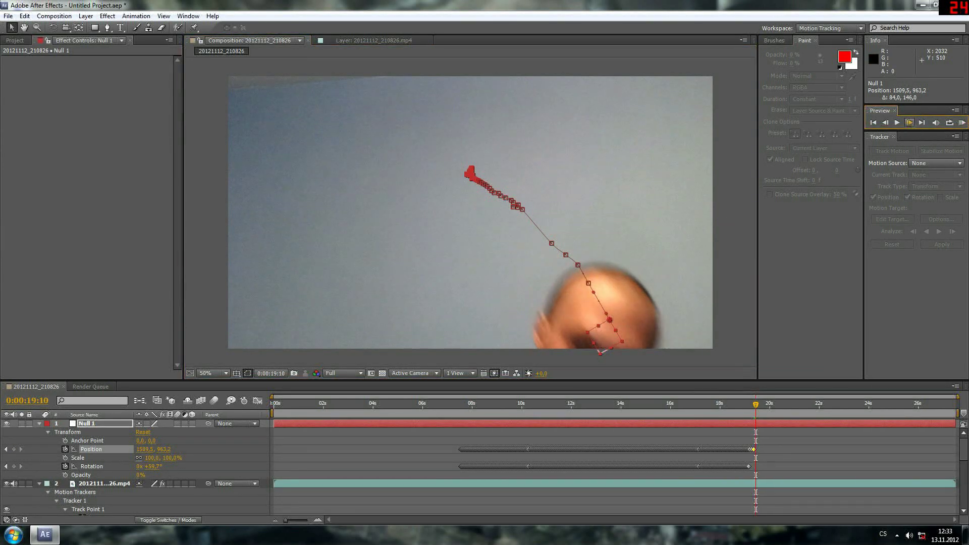
left_click(909, 123)
left_click_drag(609, 323, 635, 347)
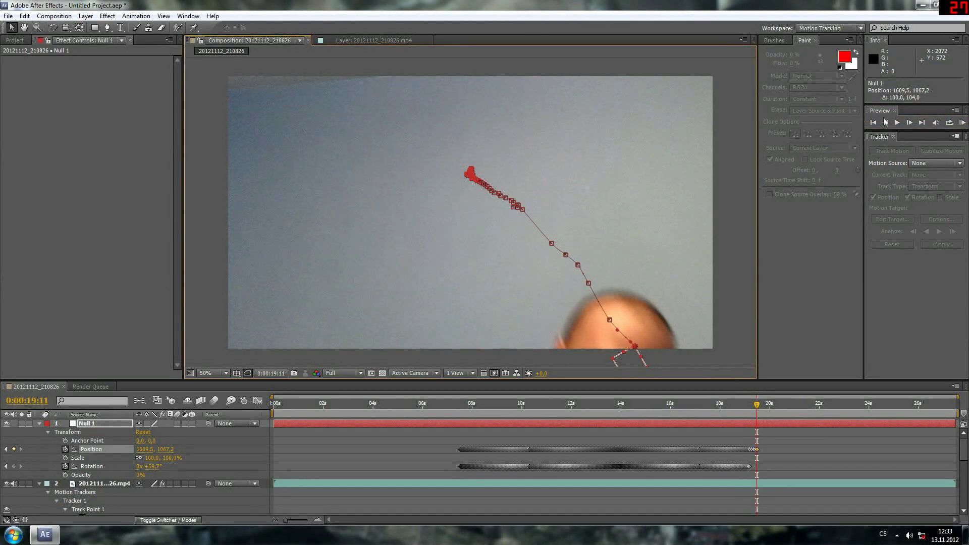
Step forward frame by frame past 0:00:19:11, examining the head as it drops out of the picture.
left_click(909, 123)
left_click(909, 122)
left_click(909, 122)
left_click(909, 122)
left_click(909, 123)
left_click(910, 123)
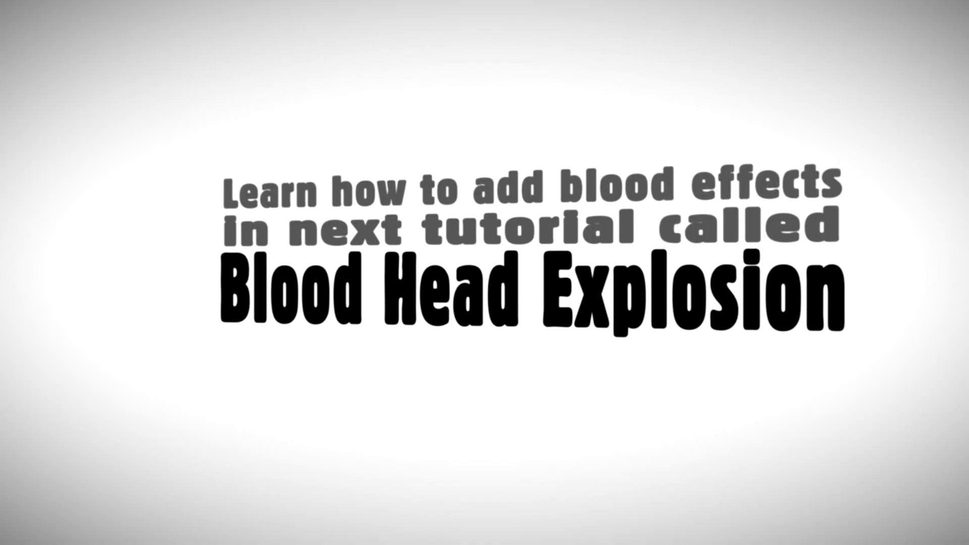